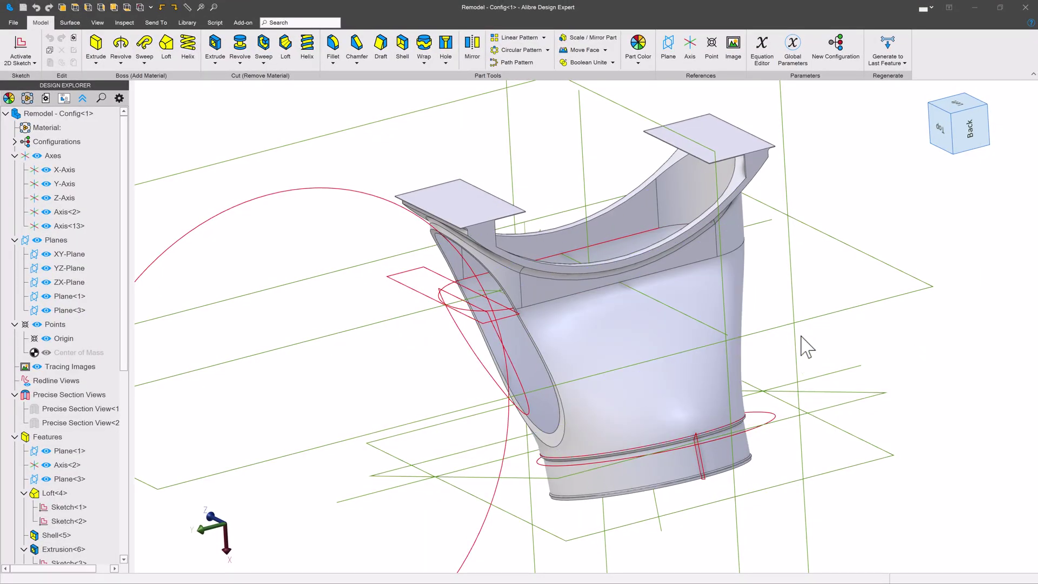
Orbit and zoom around the shelled duct to inspect its side opening and top flanges.
middle_click_drag(712, 325, 745, 307)
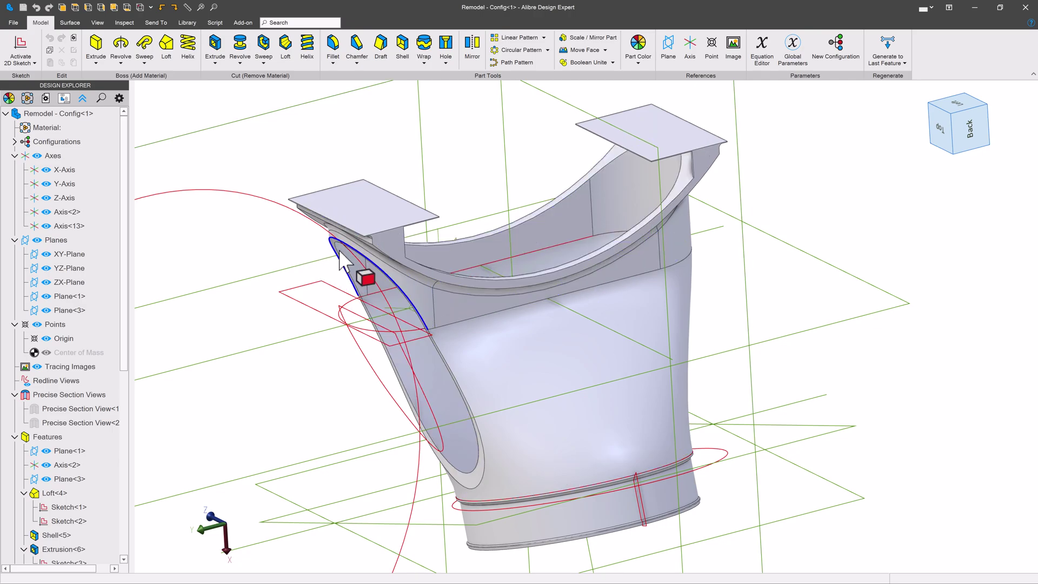
middle_click_drag(410, 303, 382, 274)
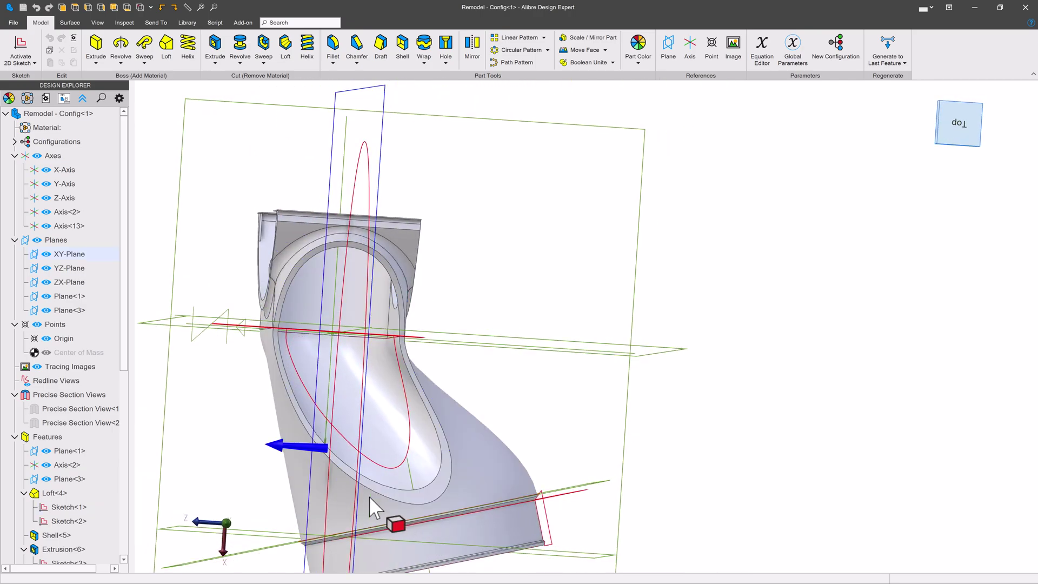
middle_click_drag(398, 374, 441, 273)
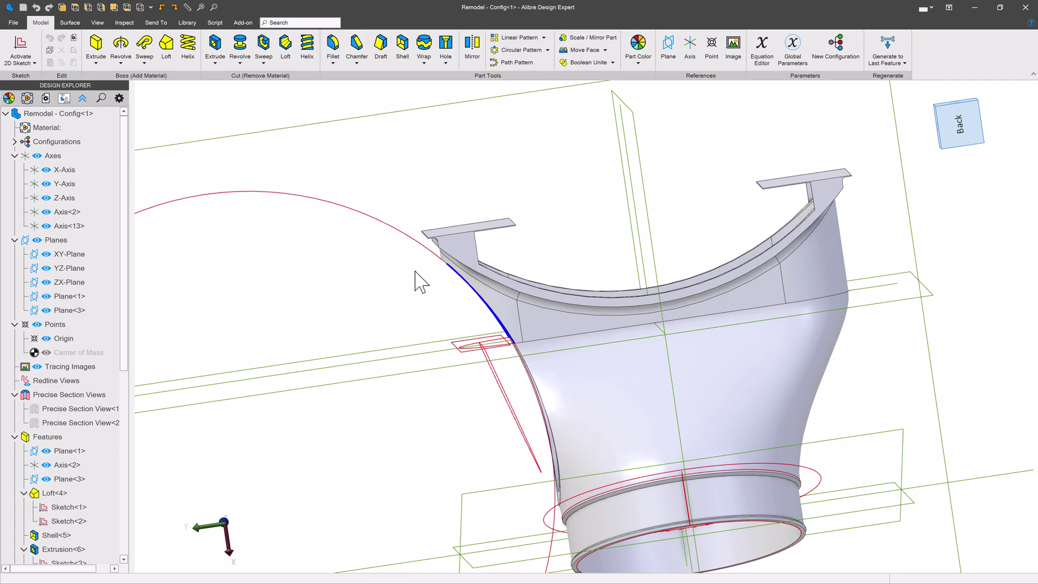
middle_click_drag(621, 436, 502, 364)
scroll(481, 370, "up", 3)
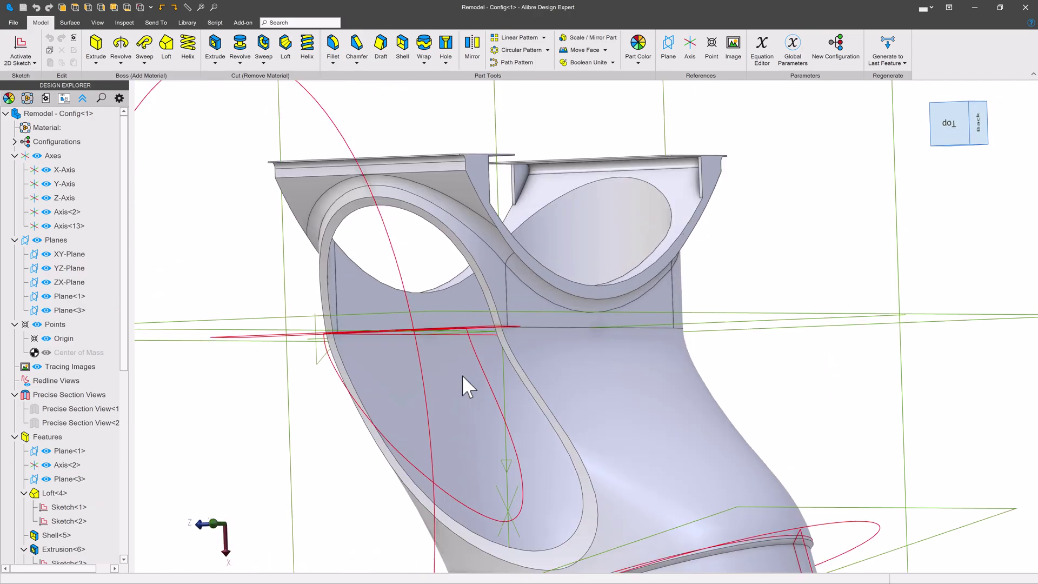
scroll(355, 359, "down", 3)
scroll(585, 264, "up", 1)
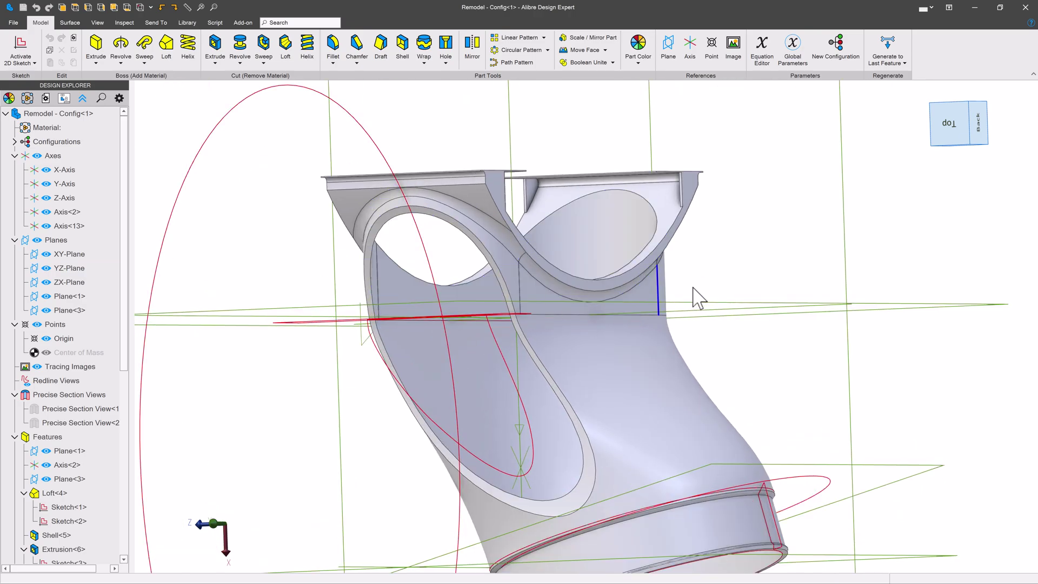
middle_click_drag(548, 301, 502, 372)
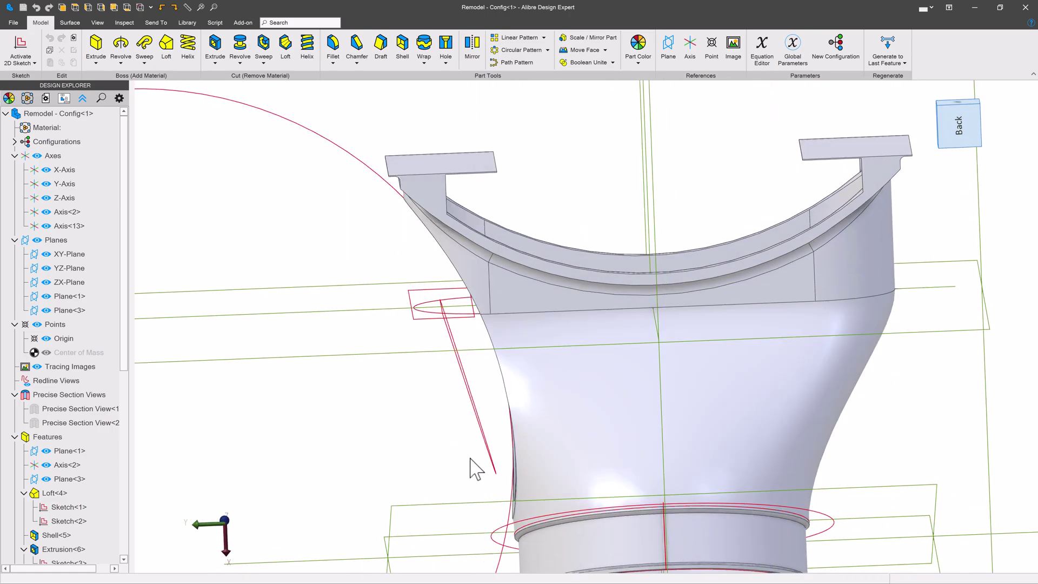
middle_click_drag(476, 469, 519, 302)
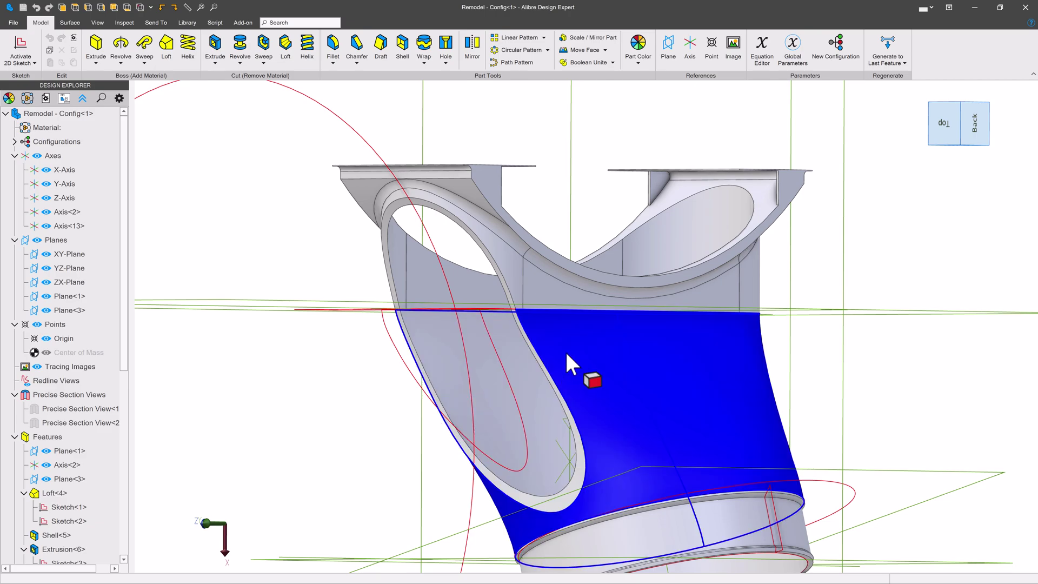
middle_click_drag(566, 349, 512, 330)
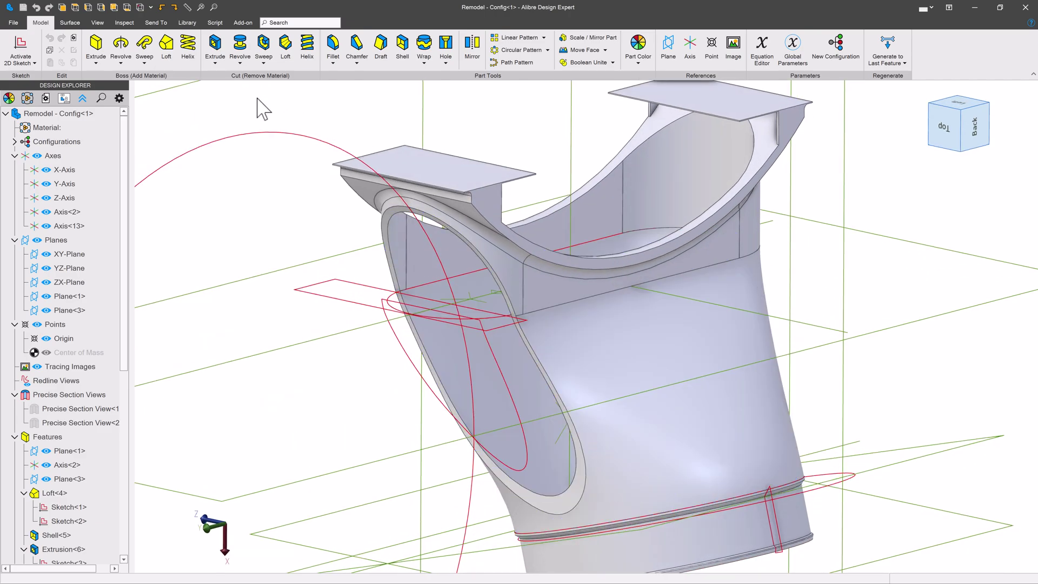
Copy the side opening's rim face as a new surface with Maintain Associativity.
left_click(70, 22)
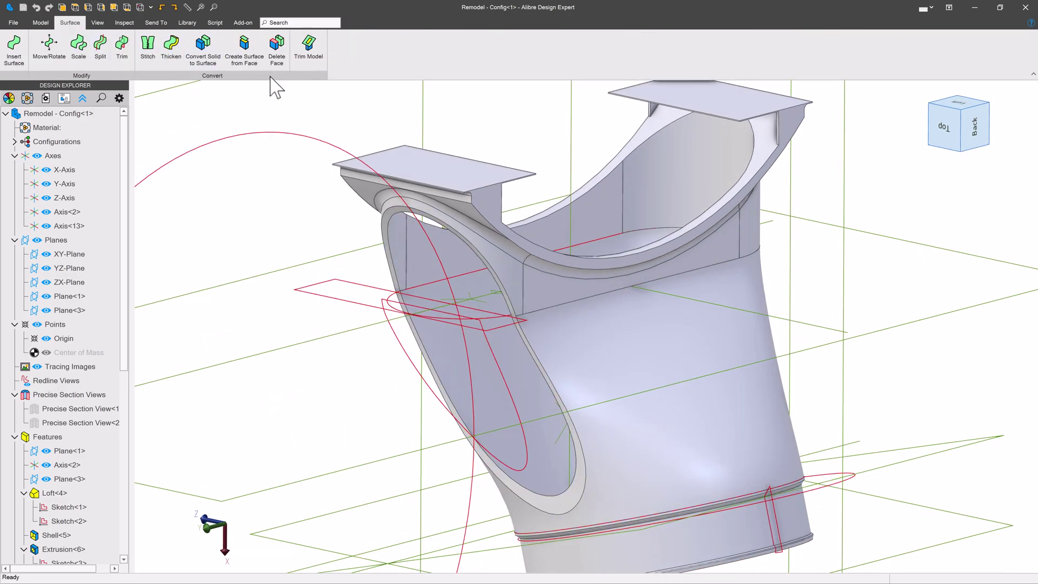
left_click(248, 57)
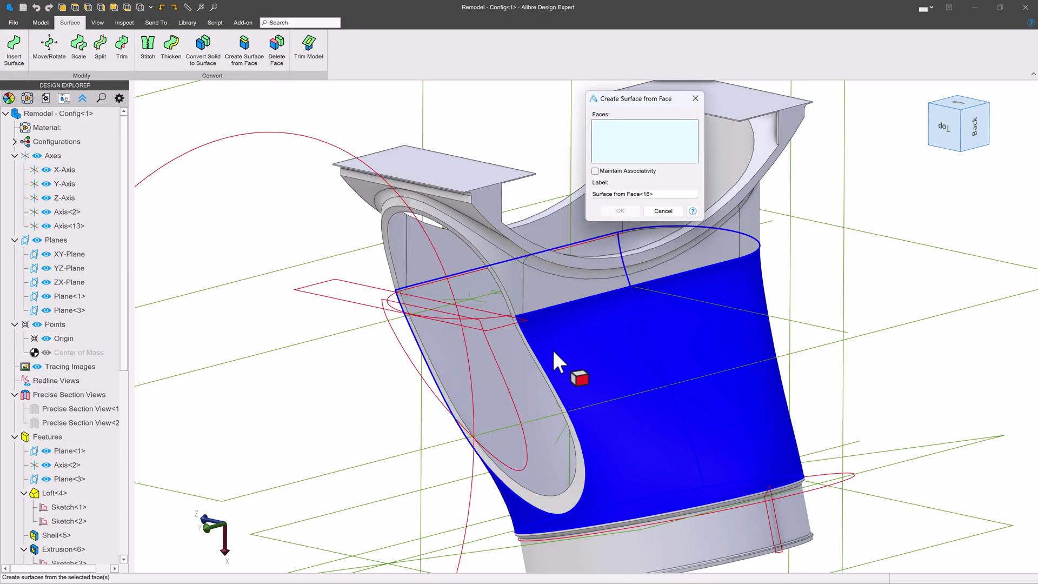
scroll(577, 433, "up", 3)
left_click(553, 411)
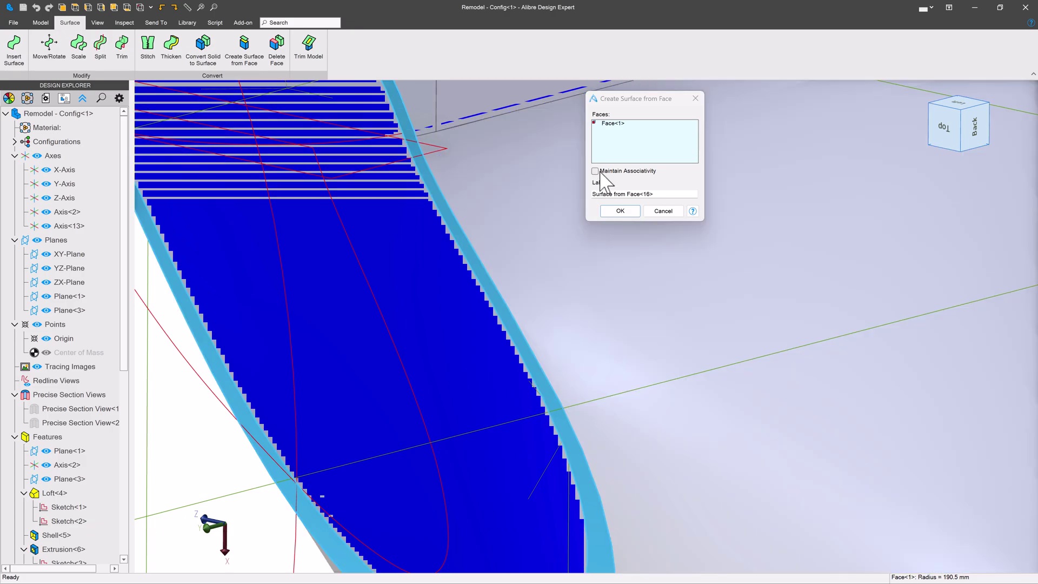
left_click(598, 171)
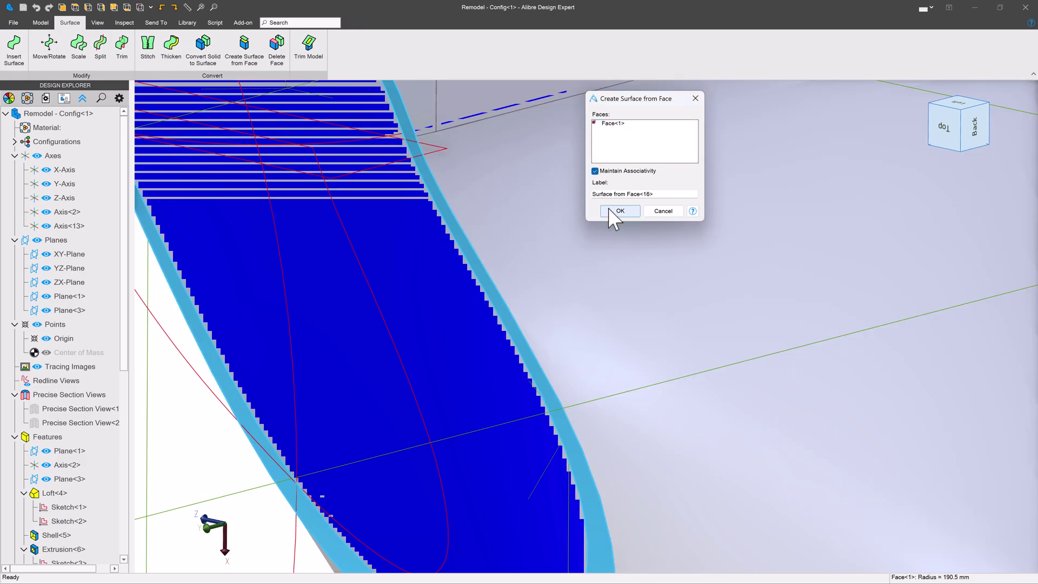
left_click(617, 211)
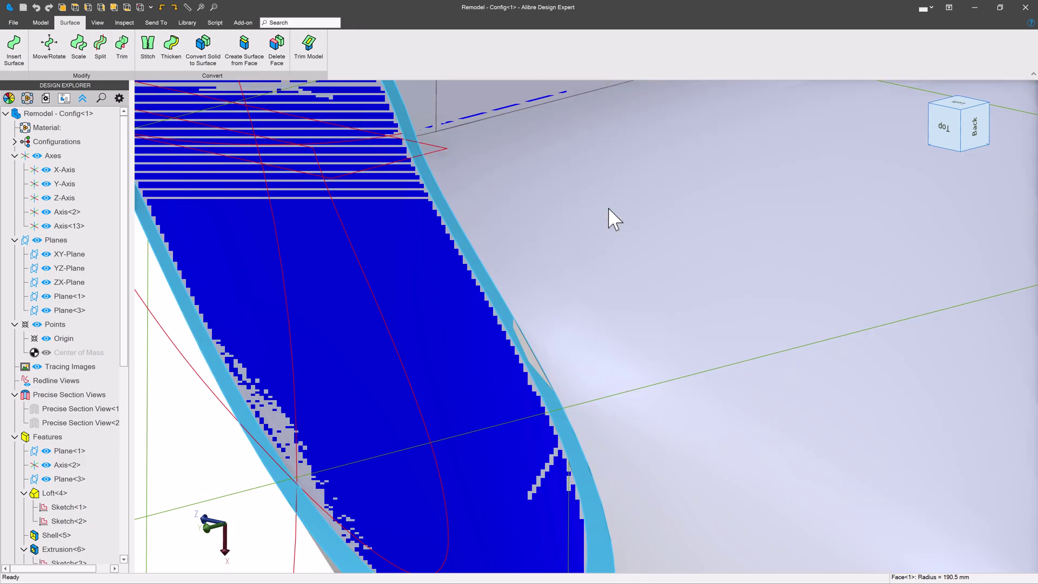
scroll(392, 427, "down", 5)
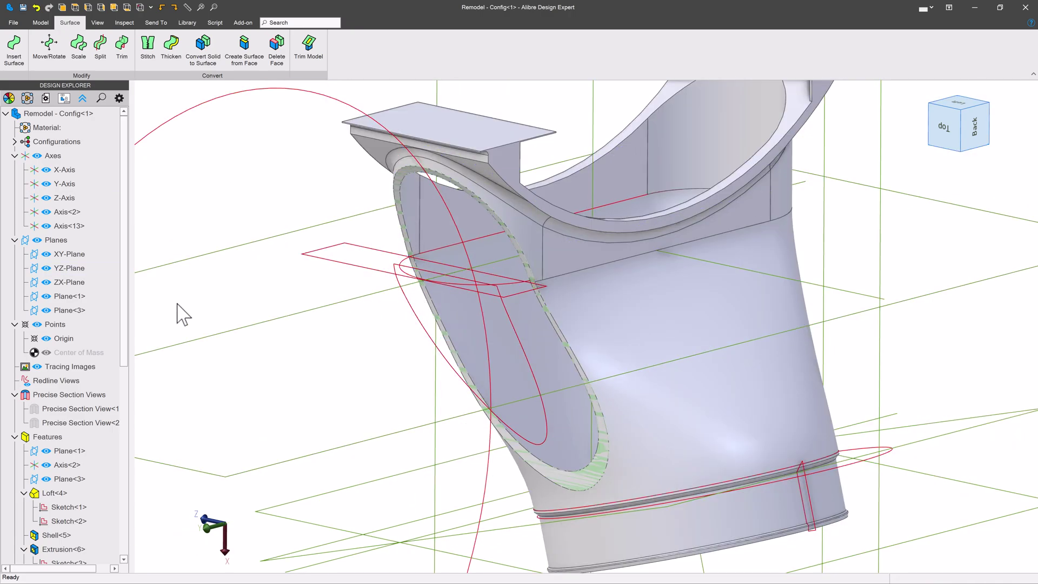
Move the copied rim surface 10 mm along the Y-Axis using Precise Move by axis and offset.
left_click(58, 60)
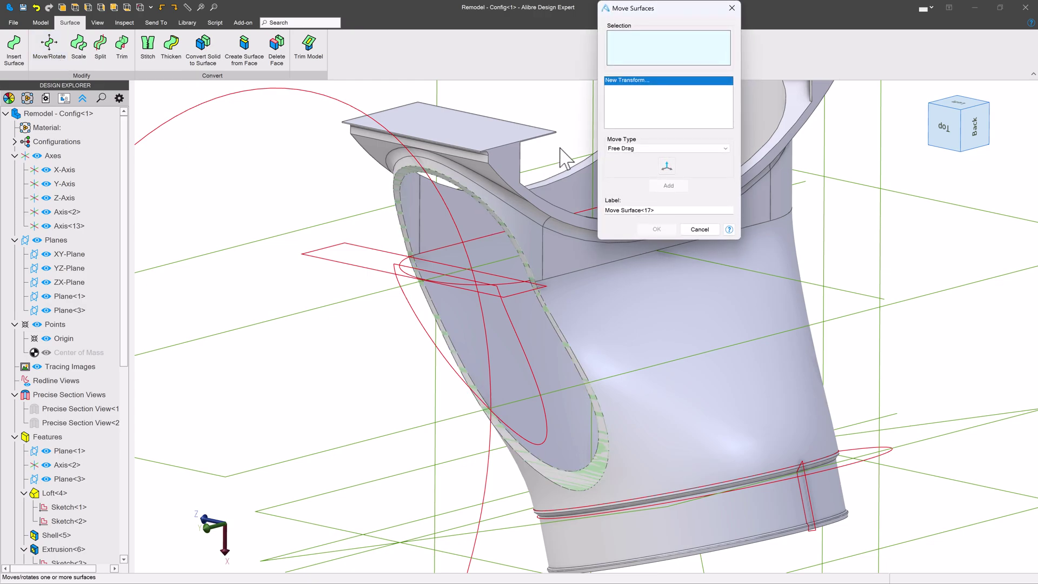
middle_click_drag(415, 288, 546, 263)
left_click(643, 148)
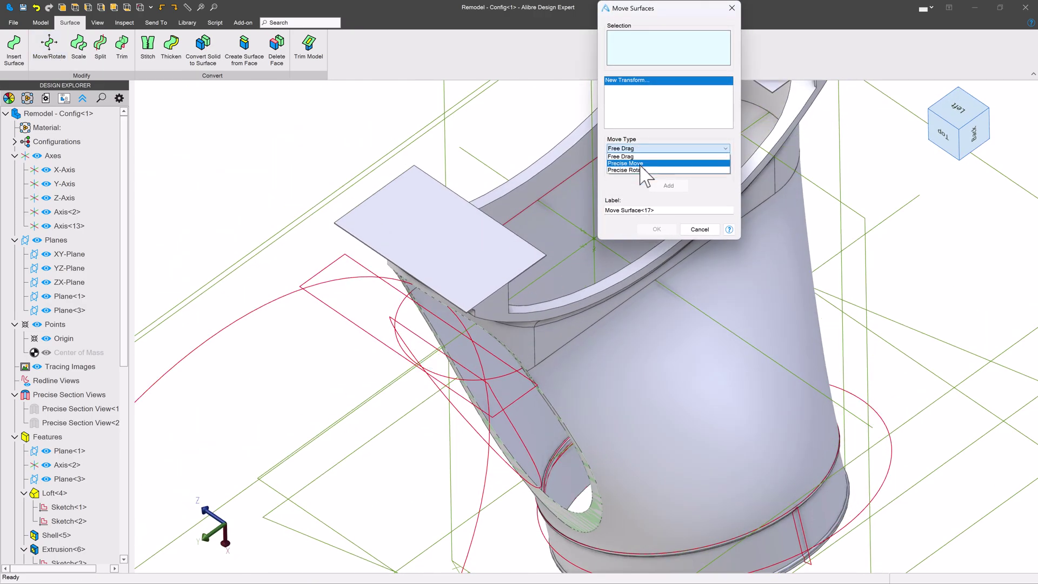
left_click(637, 163)
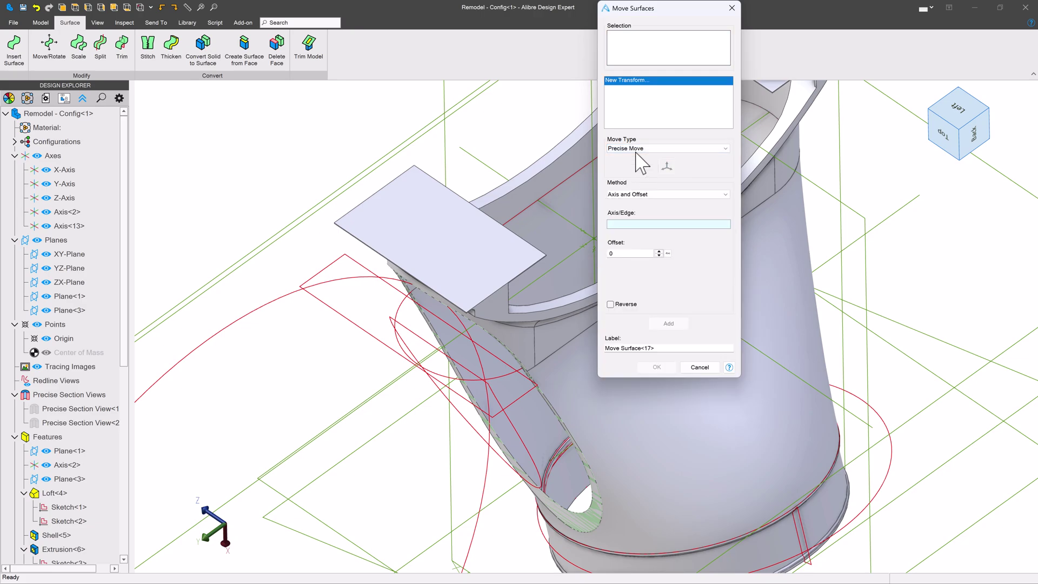
left_click(547, 272)
left_click(619, 54)
left_click(593, 500)
left_click(623, 253)
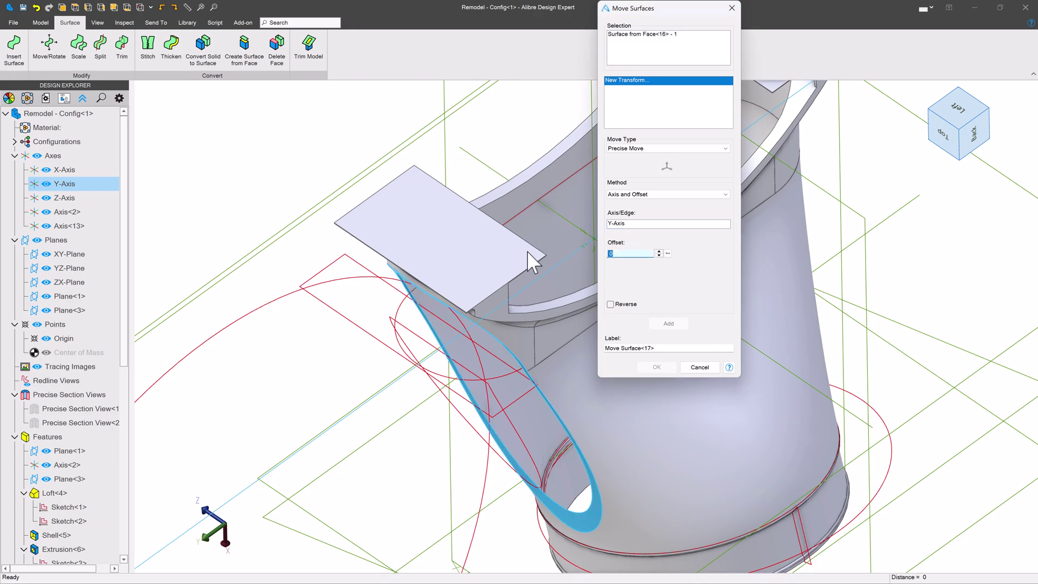
type("10")
left_click(637, 104)
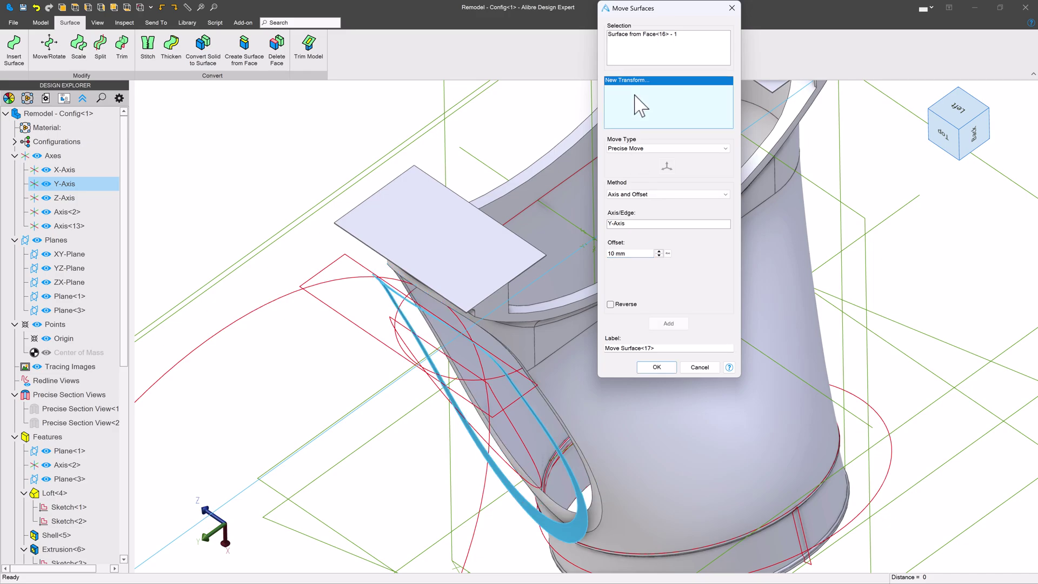
left_click(657, 367)
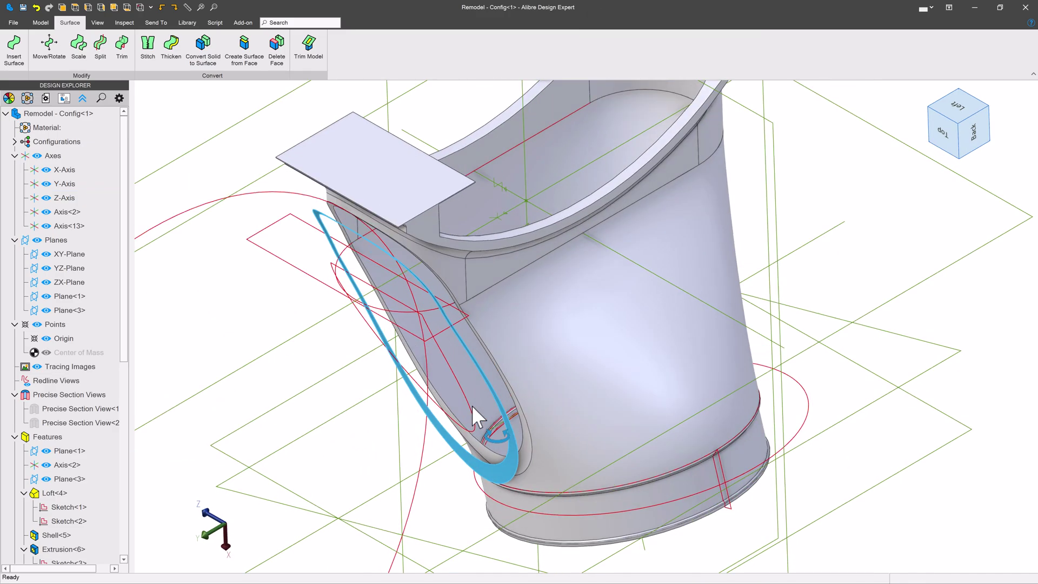
Check the offset rim surface at the side opening, then select the XY-Plane in the Design Explorer.
middle_click_drag(470, 411, 303, 173)
middle_click_drag(403, 342, 515, 404)
scroll(572, 484, "up", 5)
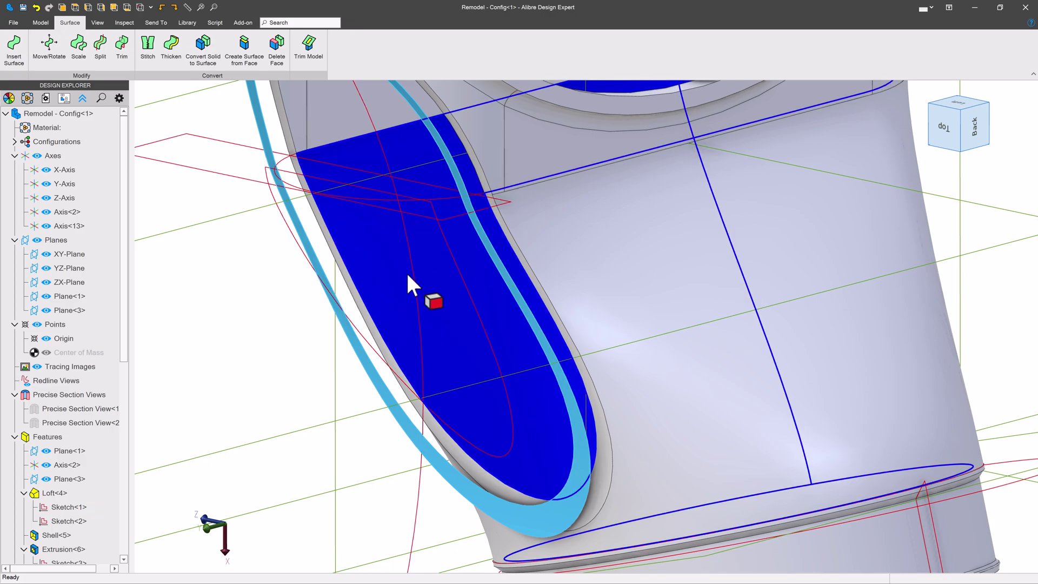
scroll(406, 273, "down", 5)
middle_click_drag(407, 274, 513, 414)
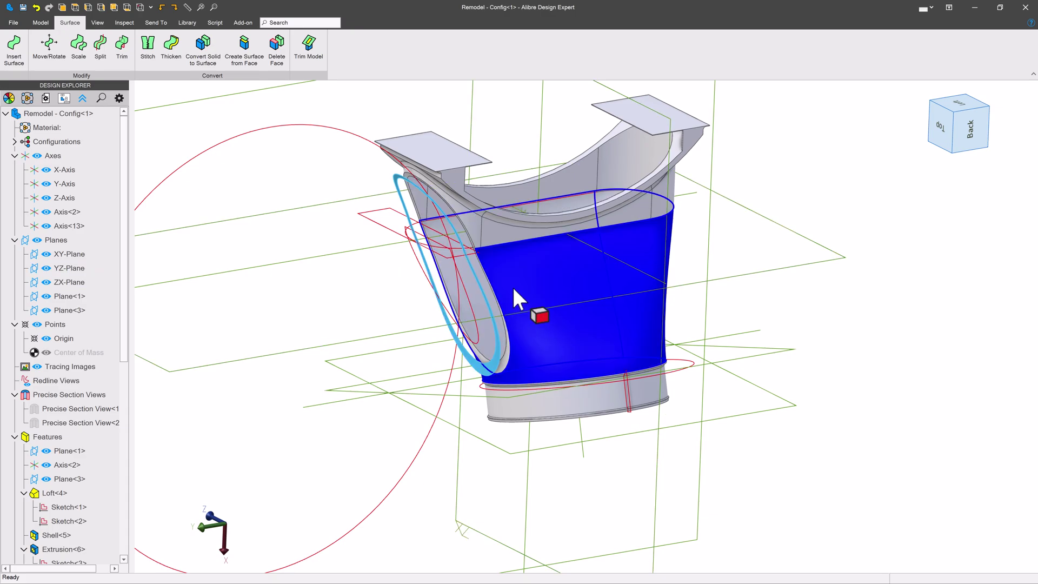
scroll(514, 297, "down", 3)
scroll(424, 319, "up", 2)
scroll(424, 324, "down", 2)
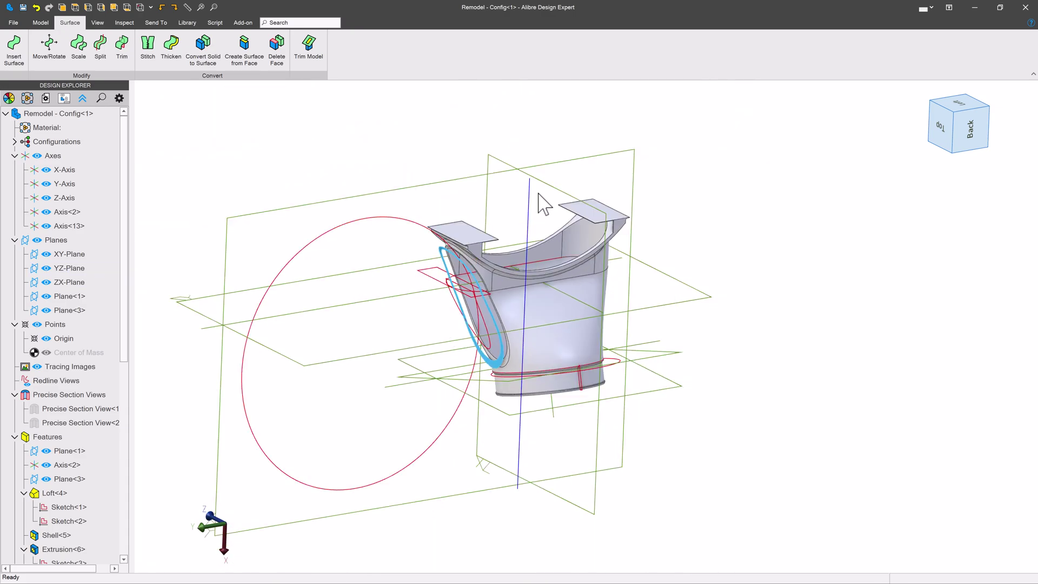
left_click(291, 209)
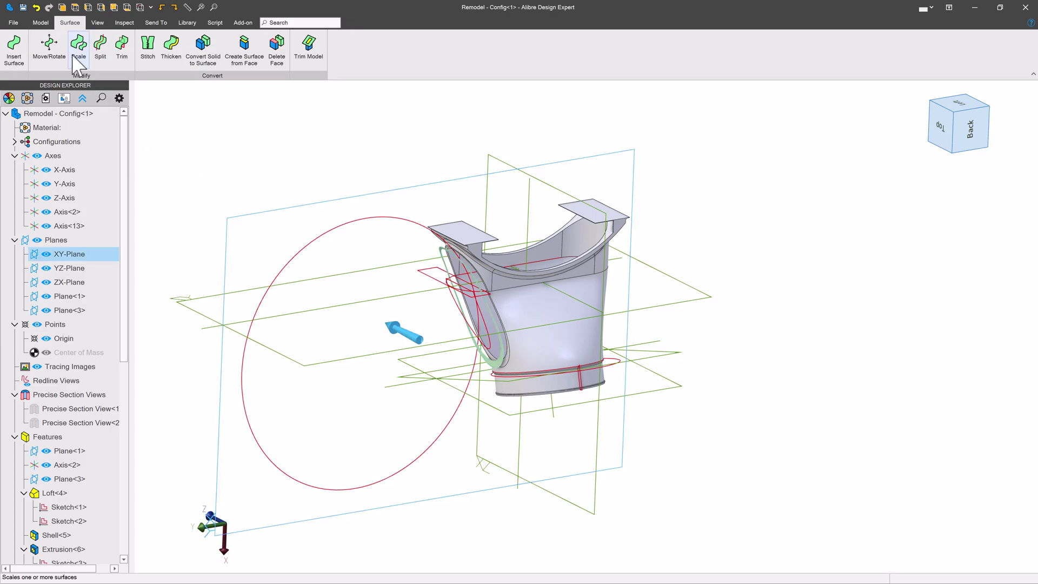
Start a sketch on the XY-Plane and draw a circle.
left_click(38, 24)
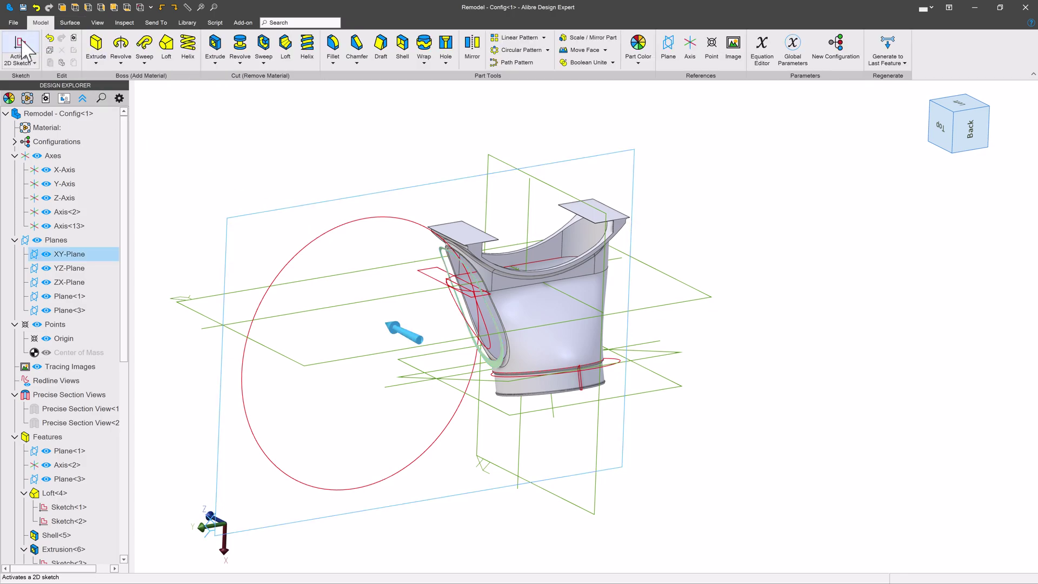
left_click(22, 46)
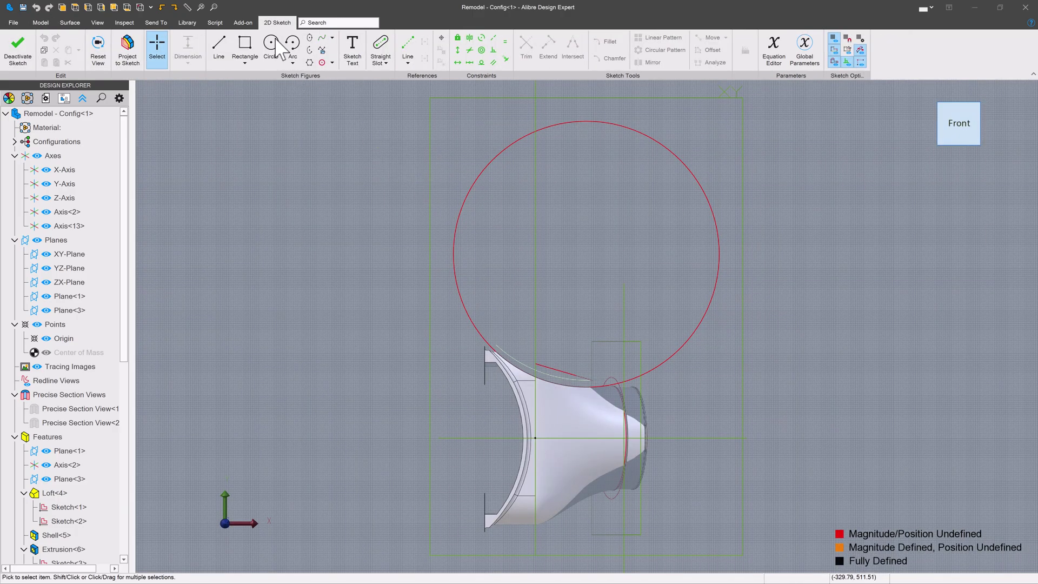
left_click(272, 48)
left_click(549, 199)
left_click(631, 216)
Project the large circle into the sketch as an associative reference figure.
left_click(129, 50)
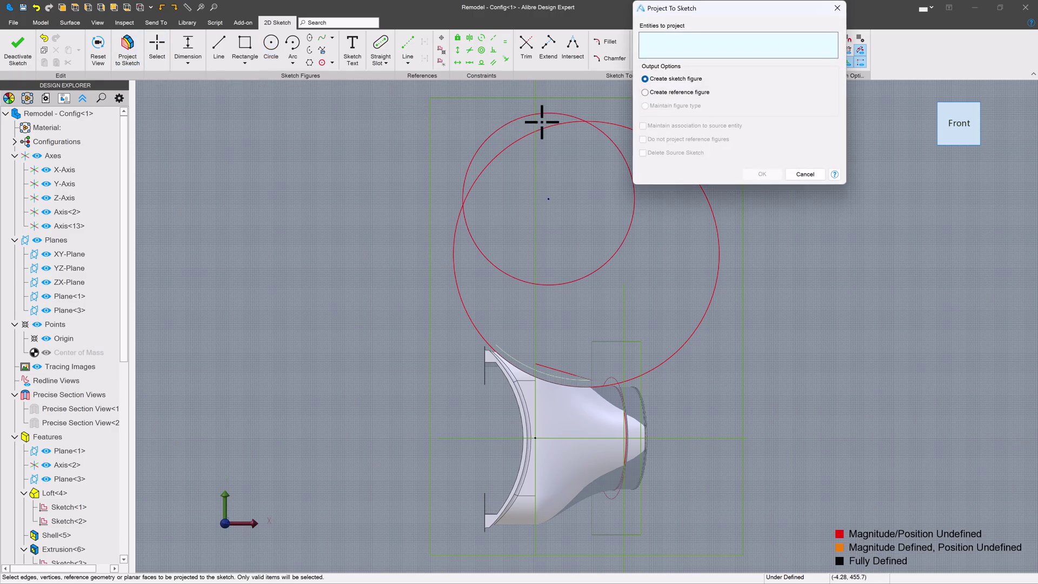
left_click(645, 93)
left_click(554, 130)
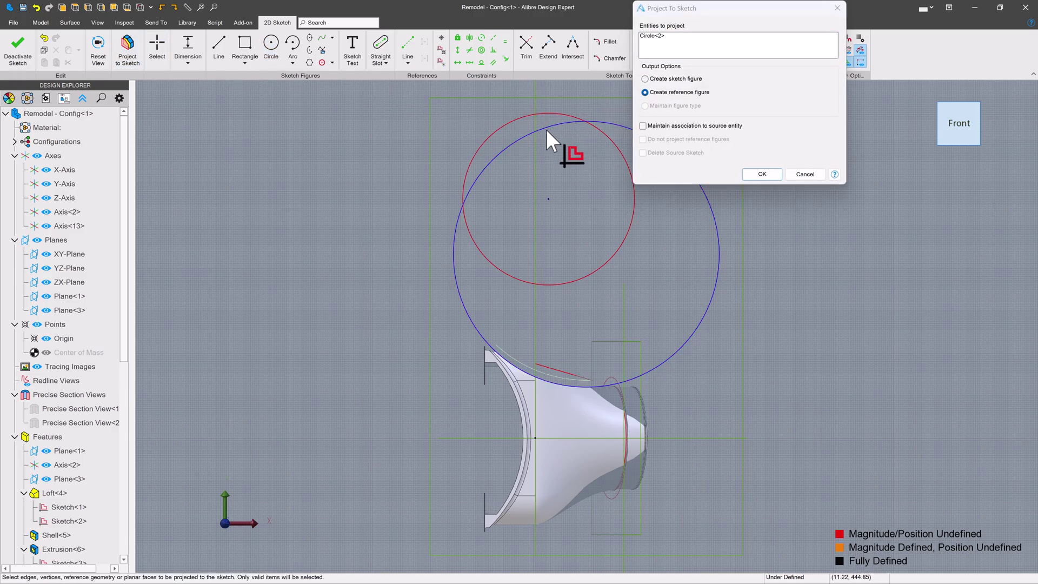
left_click(643, 126)
left_click(763, 174)
Make the sketch circle Equal to the projected circle and constrain its centre Vertical.
left_click(505, 42)
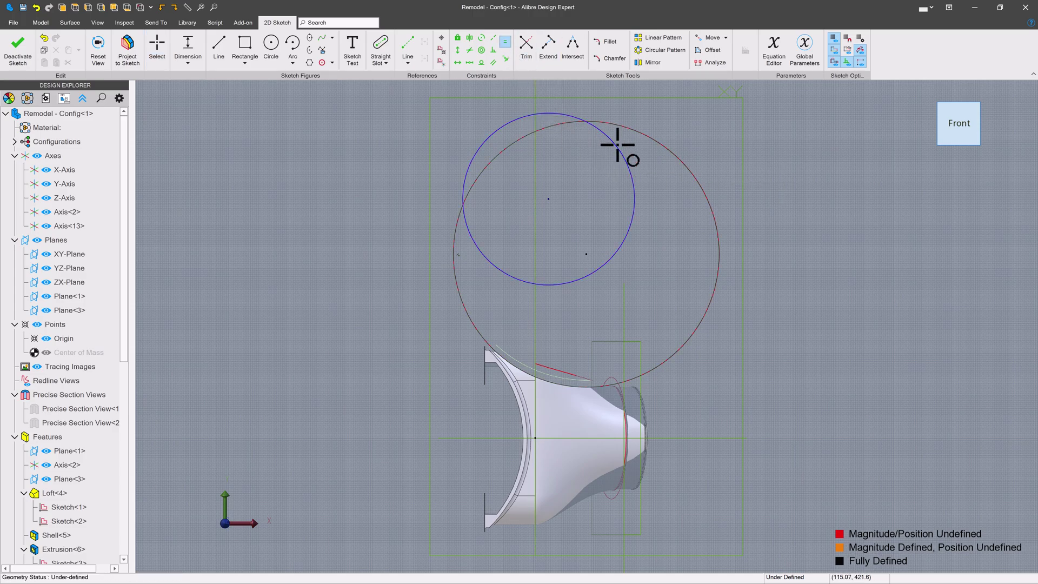
left_click(621, 149)
left_click(683, 162)
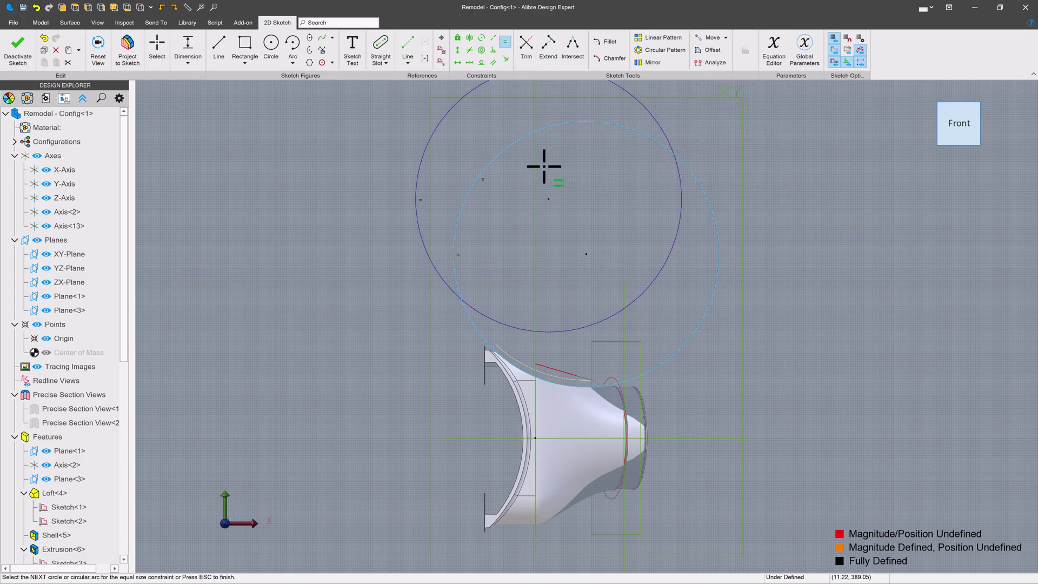
key("Escape")
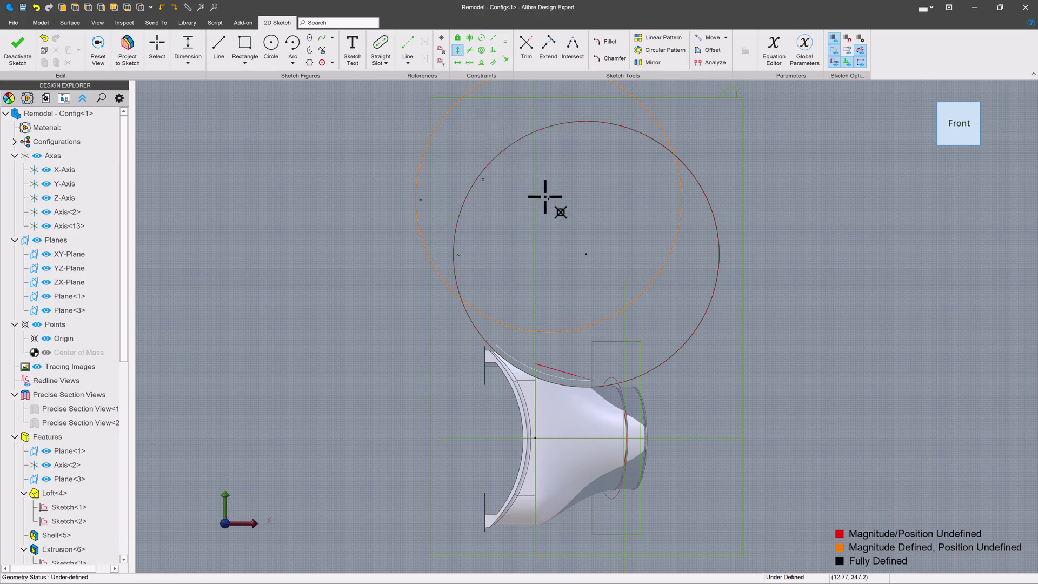
left_click(547, 198)
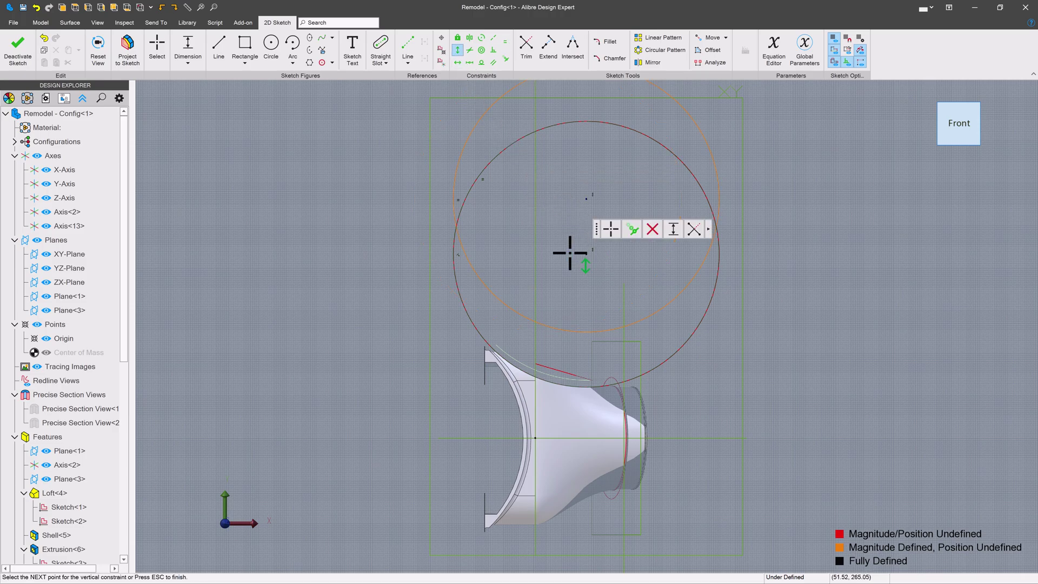
key("Escape")
left_click_drag(587, 196, 594, 233)
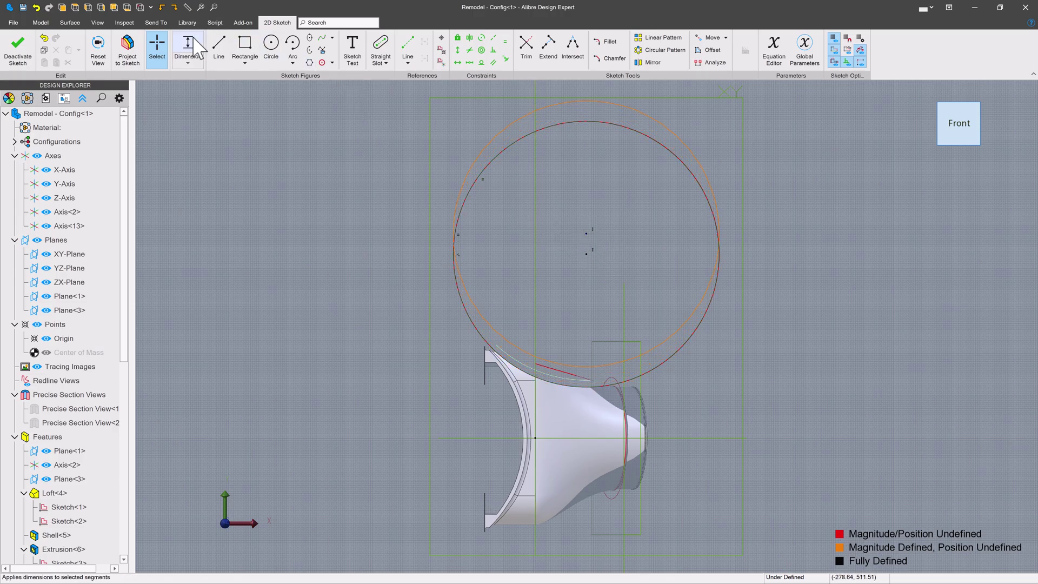
Dimension the circle centre offset to 10 mm and deactivate the sketch.
left_click(189, 48)
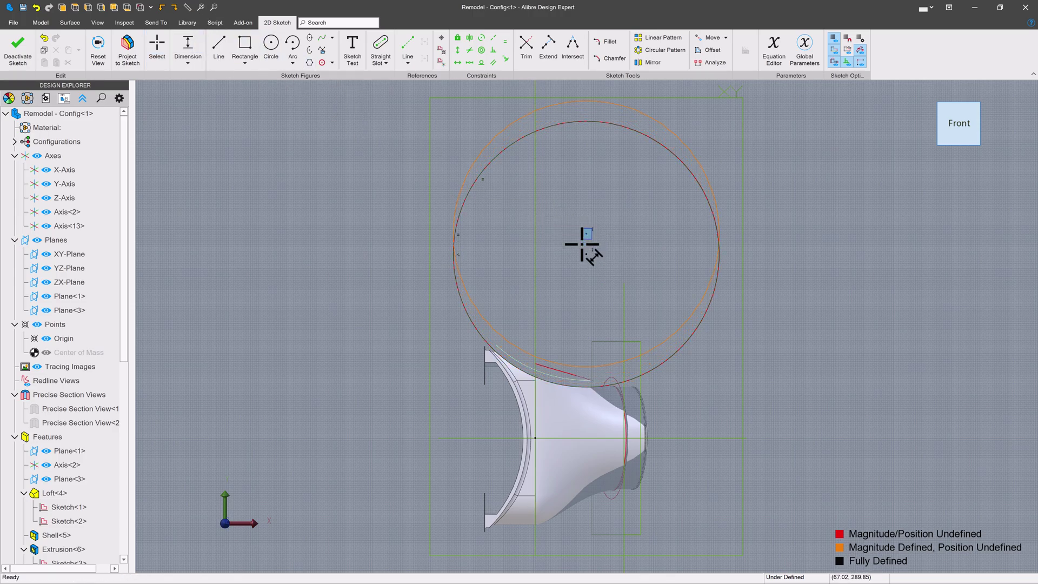
type("10")
key("Return")
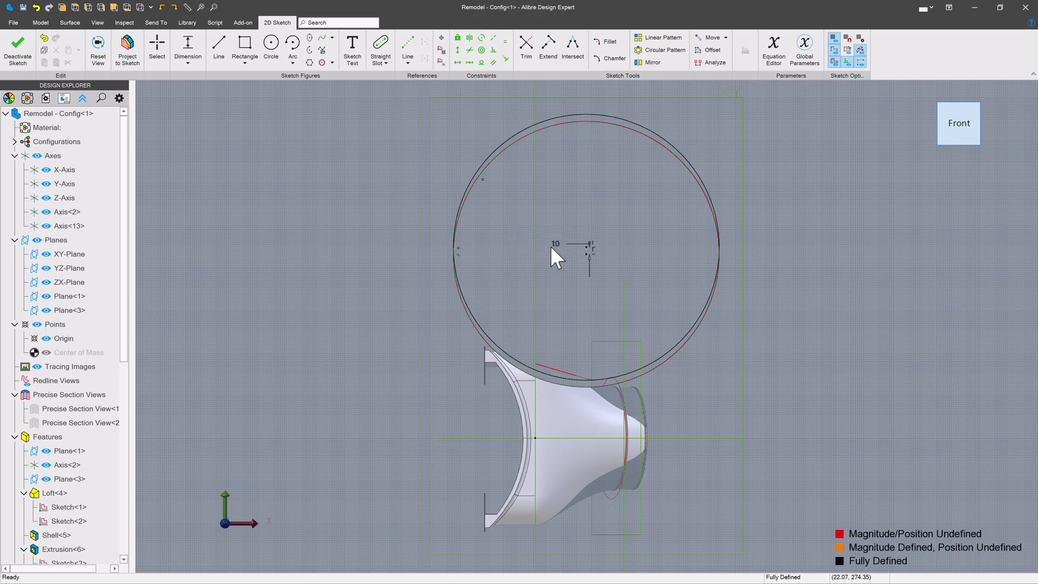
scroll(542, 348, "up", 3)
scroll(552, 400, "up", 5)
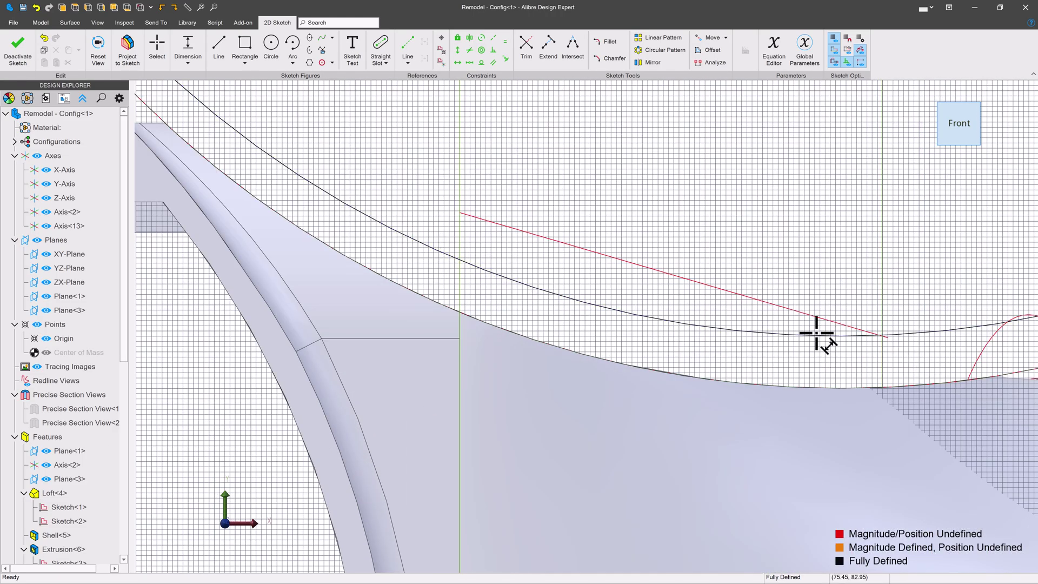
scroll(703, 324, "down", 4)
scroll(453, 232, "up", 1)
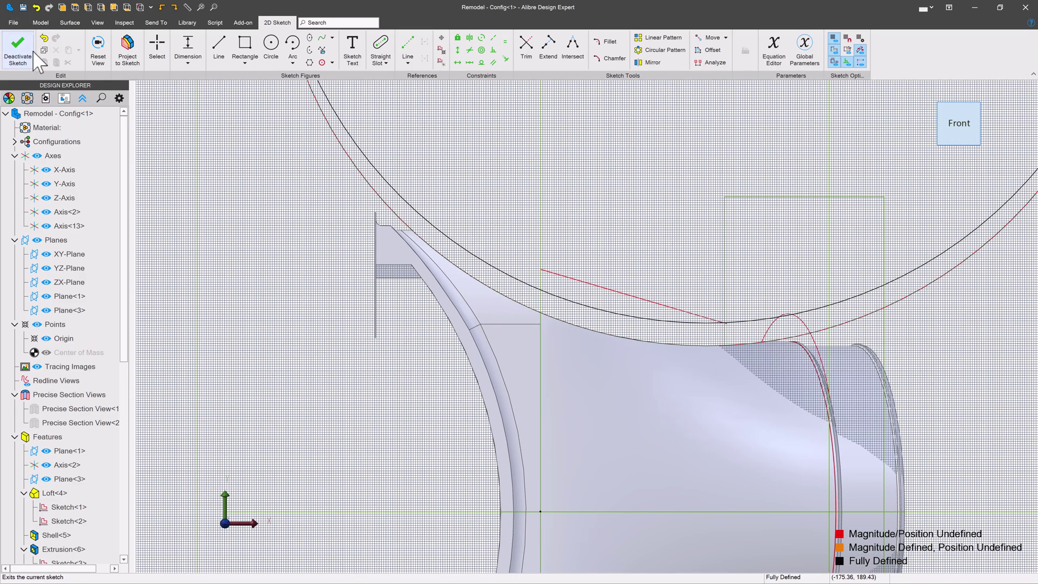
left_click(17, 54)
mouse_move(543, 260)
middle_mouse_down()
mouse_move(565, 281)
mouse_move(532, 307)
middle_mouse_up()
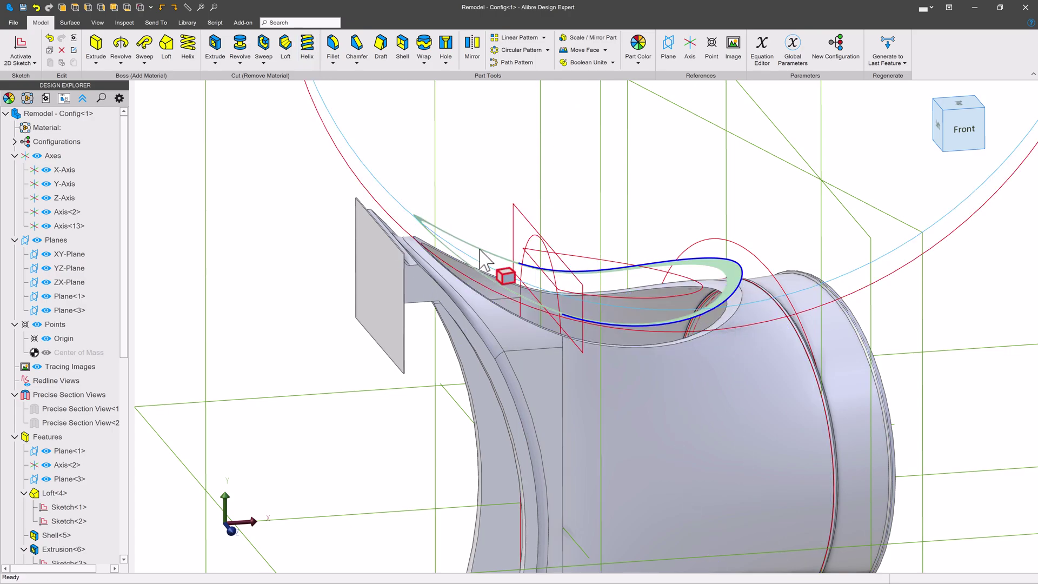
Extrude the circle sketch Mid Plane into a large cylinder across the duct.
left_click(99, 51)
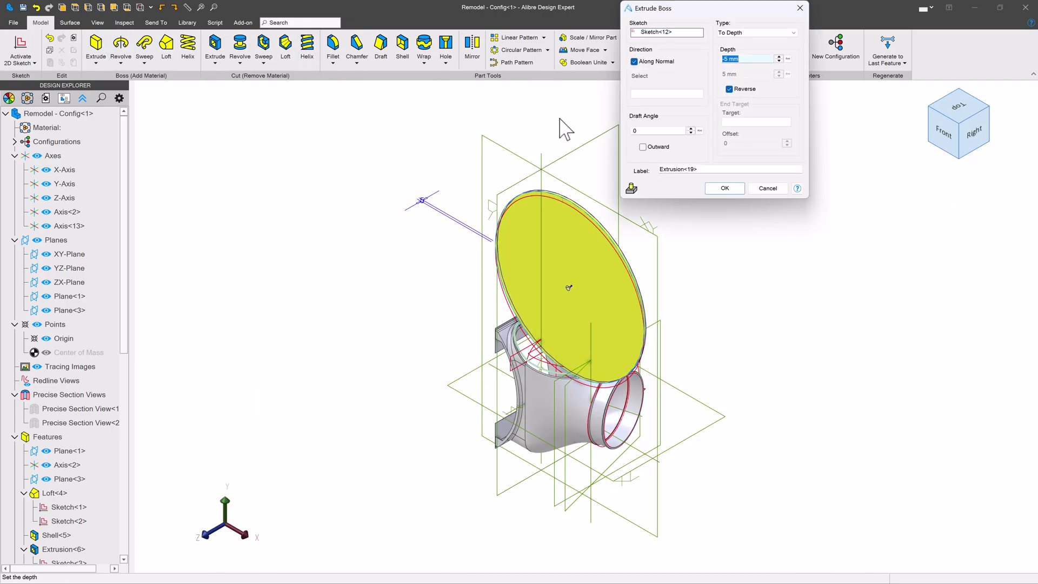
left_click(724, 33)
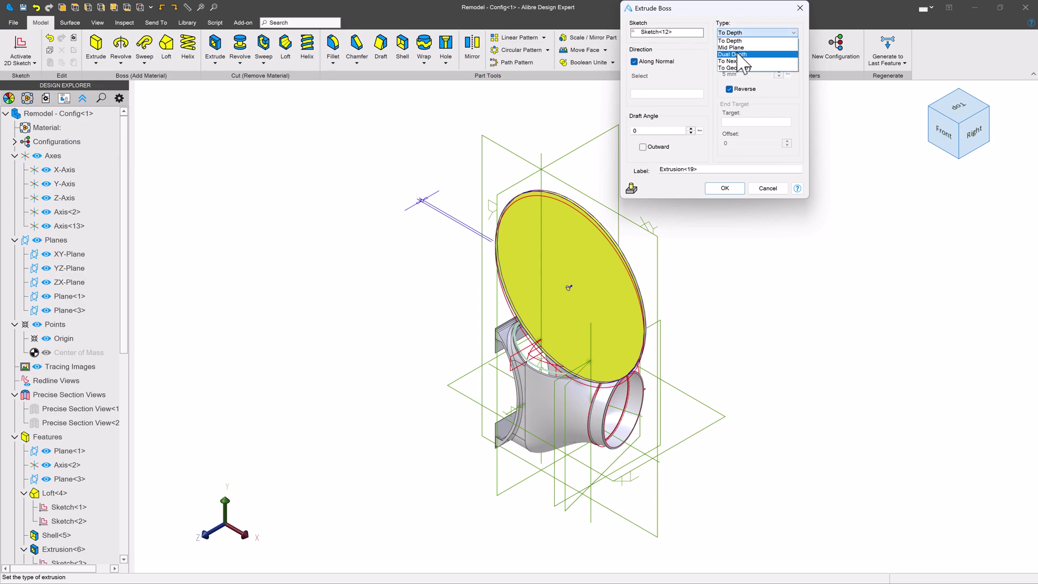
left_click(731, 48)
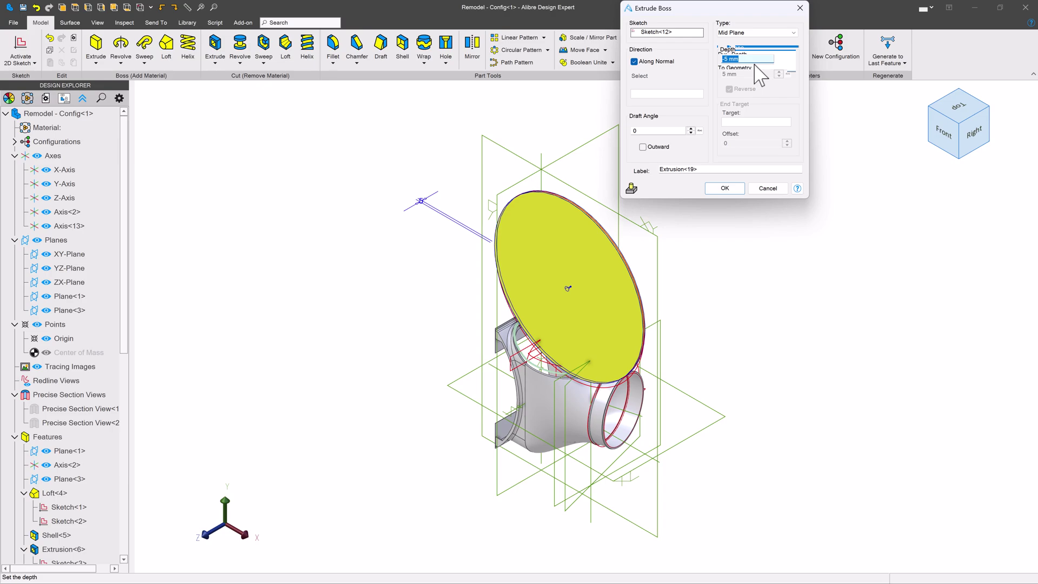
key("Return")
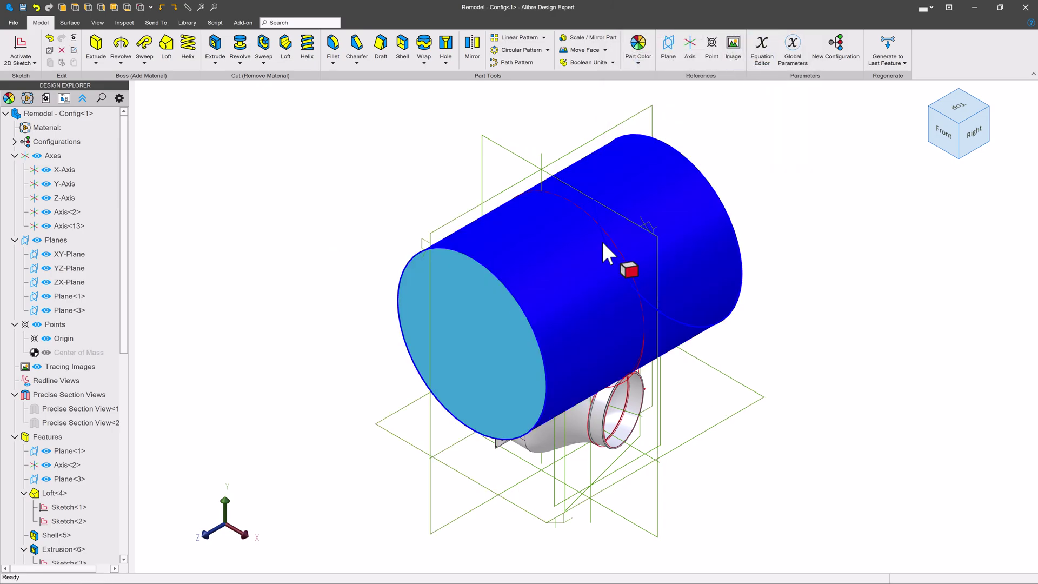
right_click_drag(602, 255, 881, 175)
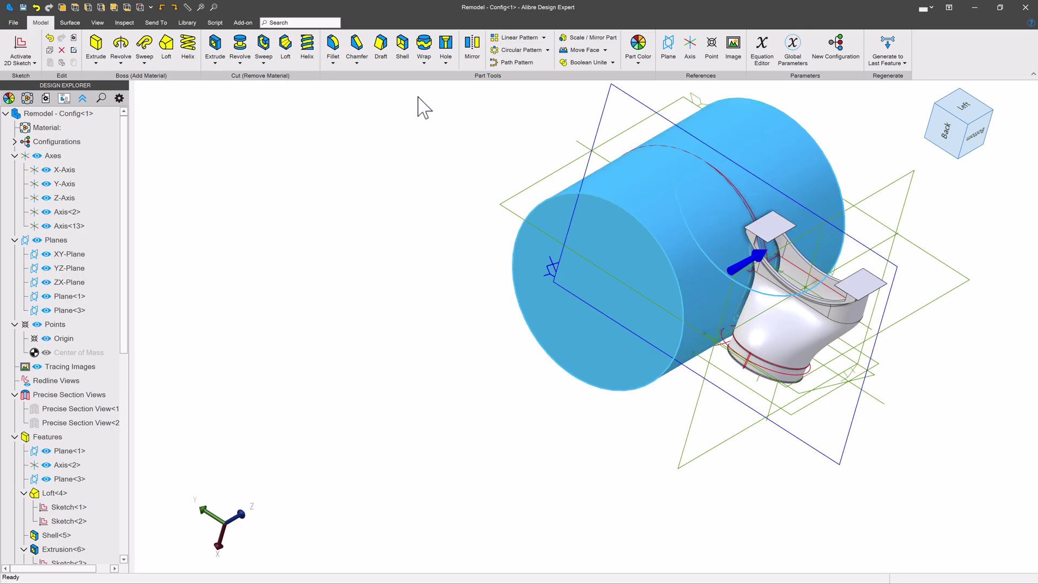
Delete both end faces of the cylinder, leaving an open tube surface.
left_click(70, 23)
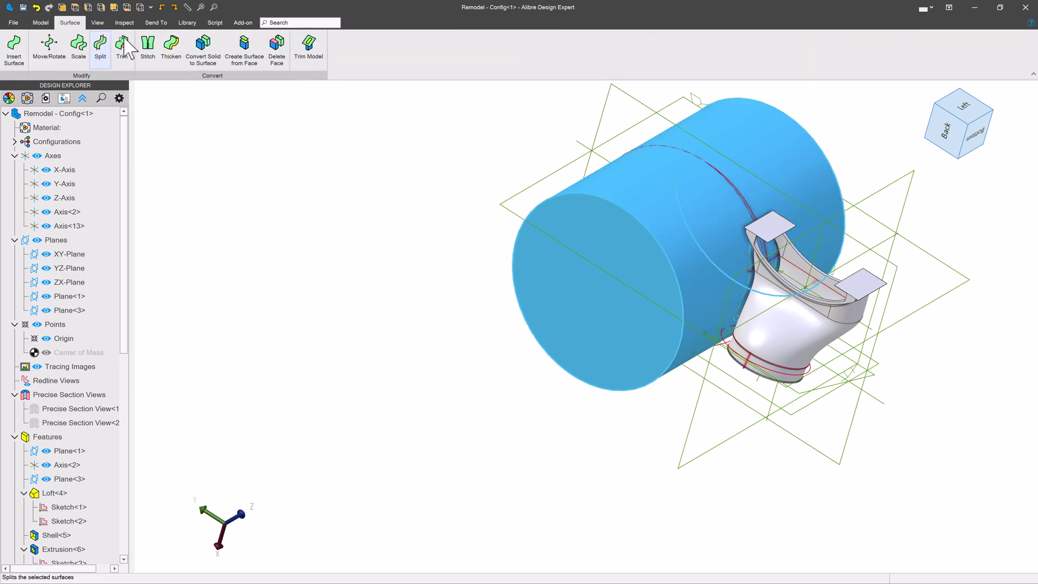
left_click(275, 53)
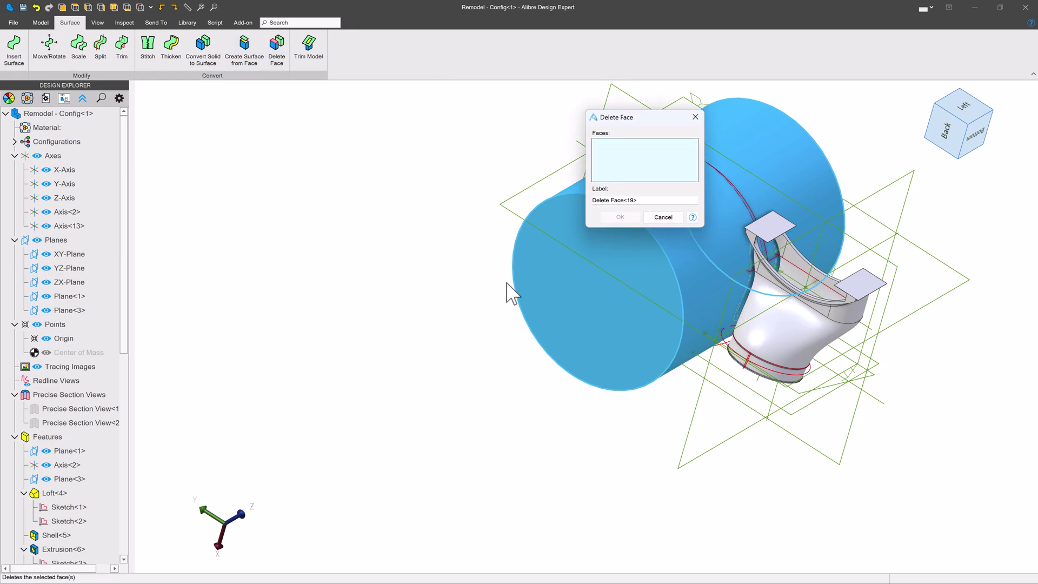
left_click(519, 296)
mouse_move(621, 306)
middle_mouse_down()
mouse_move(505, 339)
mouse_move(412, 342)
mouse_move(622, 325)
middle_mouse_up()
left_click(623, 320)
left_click(620, 217)
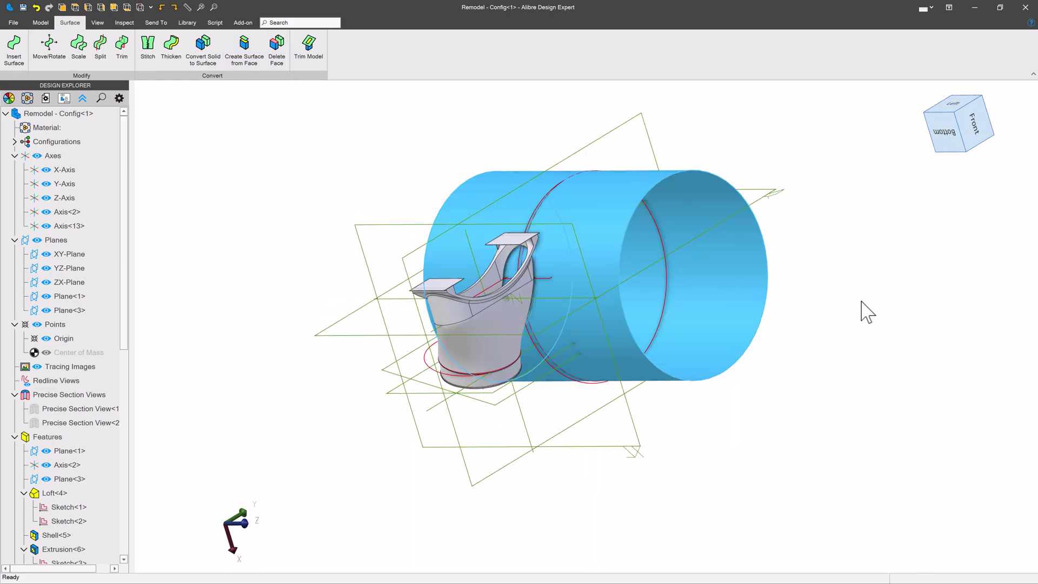
middle_click_drag(802, 332, 779, 342)
scroll(413, 292, "up", 5)
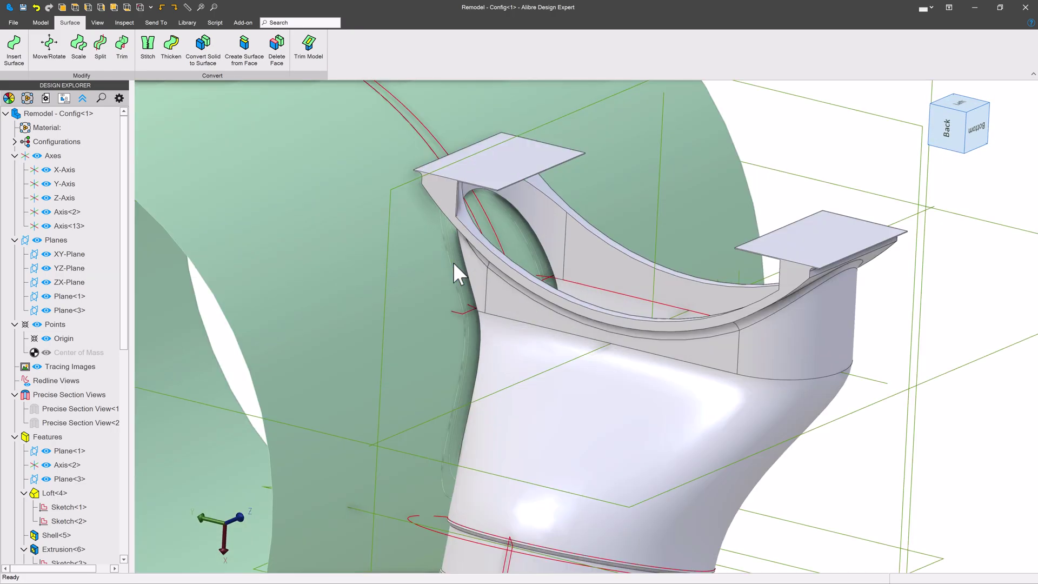
scroll(453, 262, "up", 3)
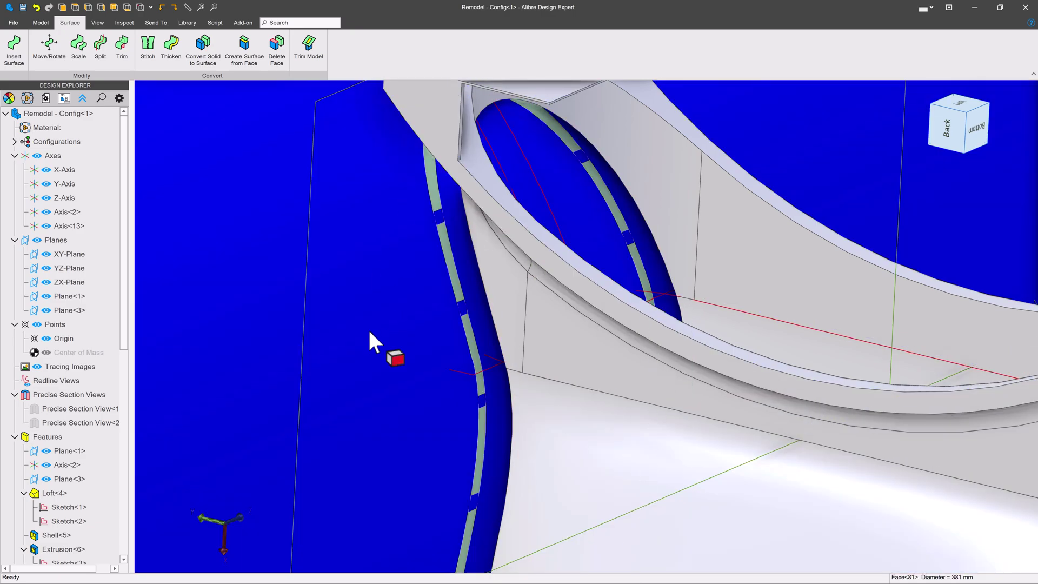
scroll(480, 355, "down", 5)
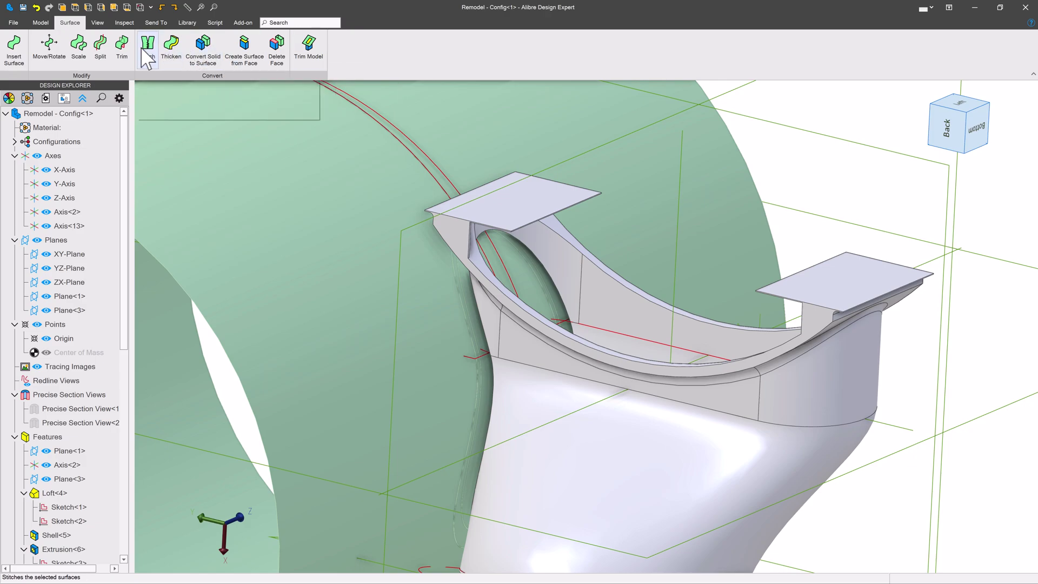
Trim Surface from Face<16> against the Delete Face<19> tube, removing the tube region.
left_click(122, 44)
scroll(517, 297, "up", 3)
left_click(465, 284)
left_click(449, 319)
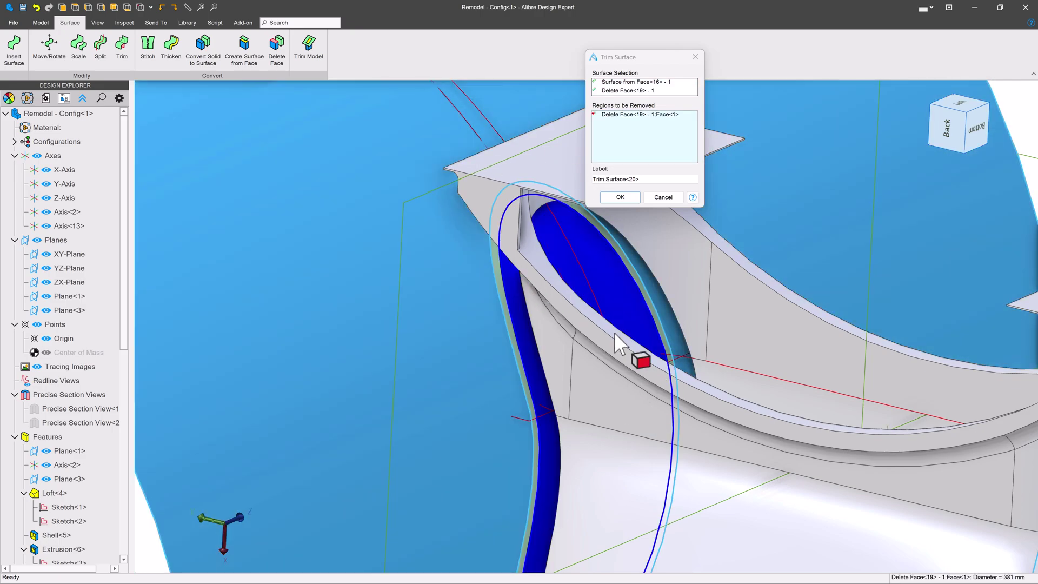
left_click(618, 197)
right_click_drag(557, 330, 459, 167)
scroll(452, 413, "down", 3)
scroll(508, 456, "up", 4)
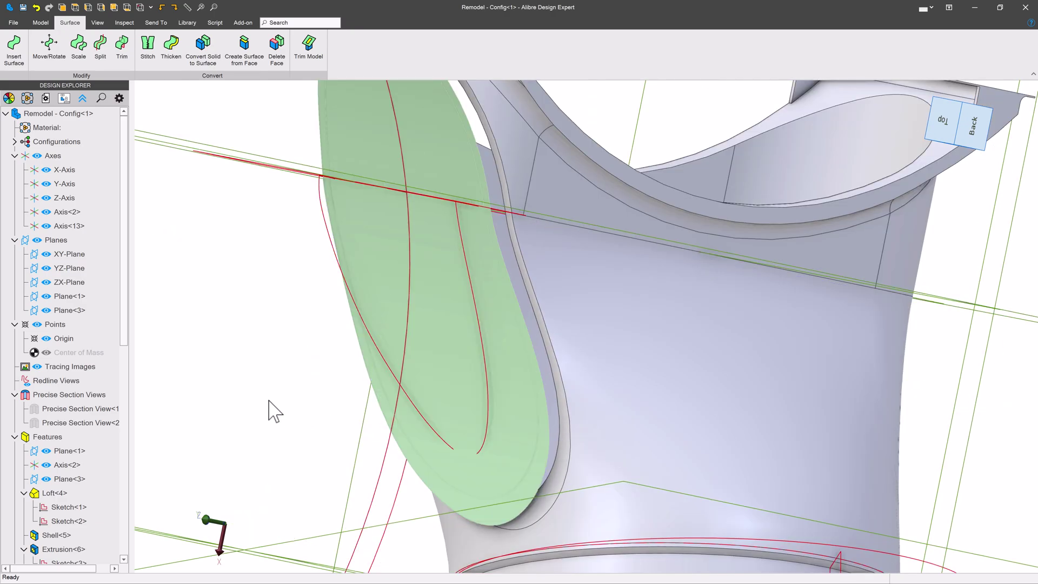
Delete the Surface from Face<16> face from the Surfaces tree as Delete Face<21>.
left_click_drag(124, 285, 146, 533)
scroll(497, 494, "down", 3)
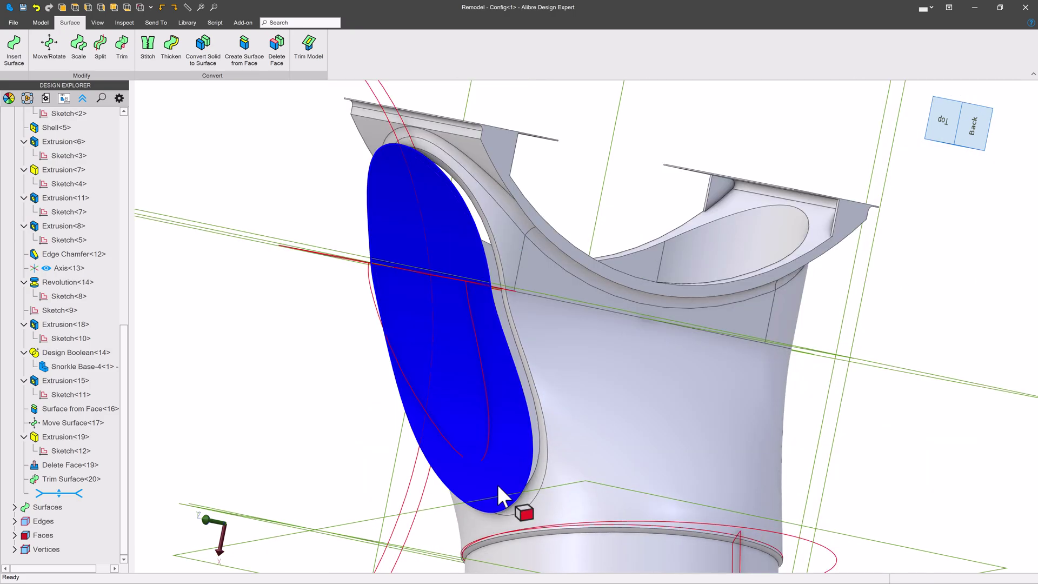
left_click(15, 507)
left_click(81, 493)
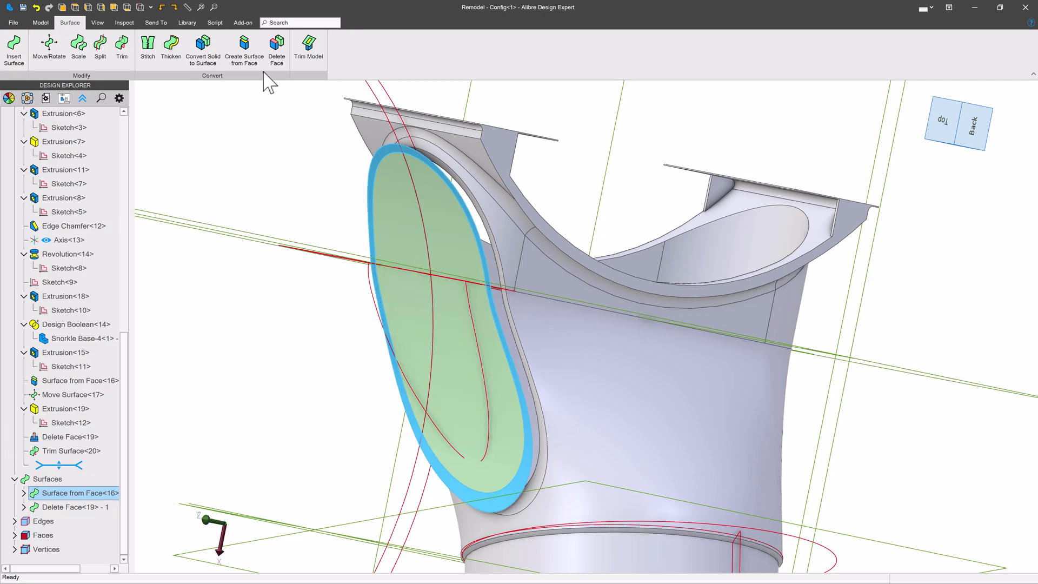
left_click(277, 59)
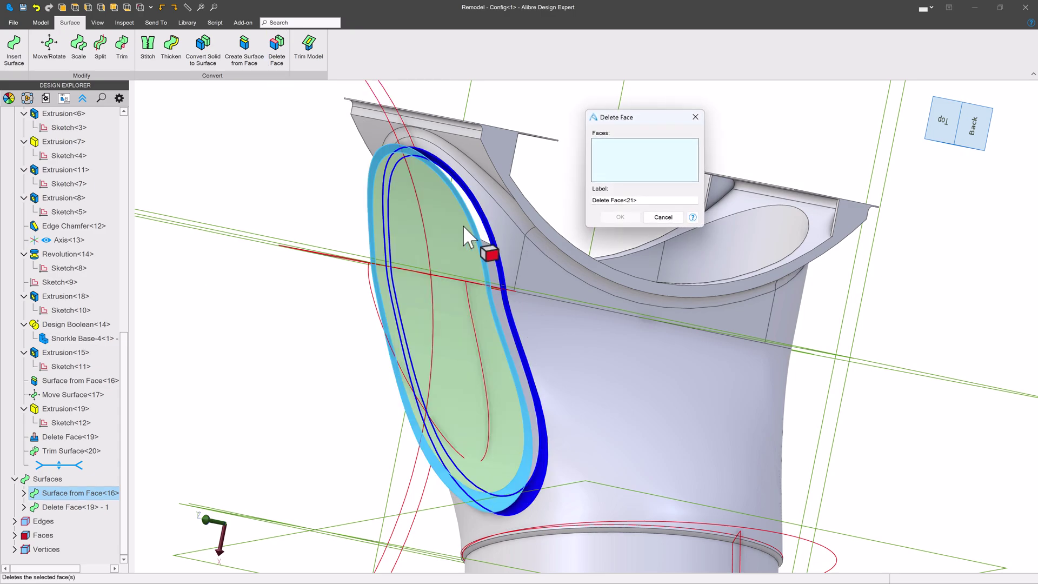
left_click(24, 493)
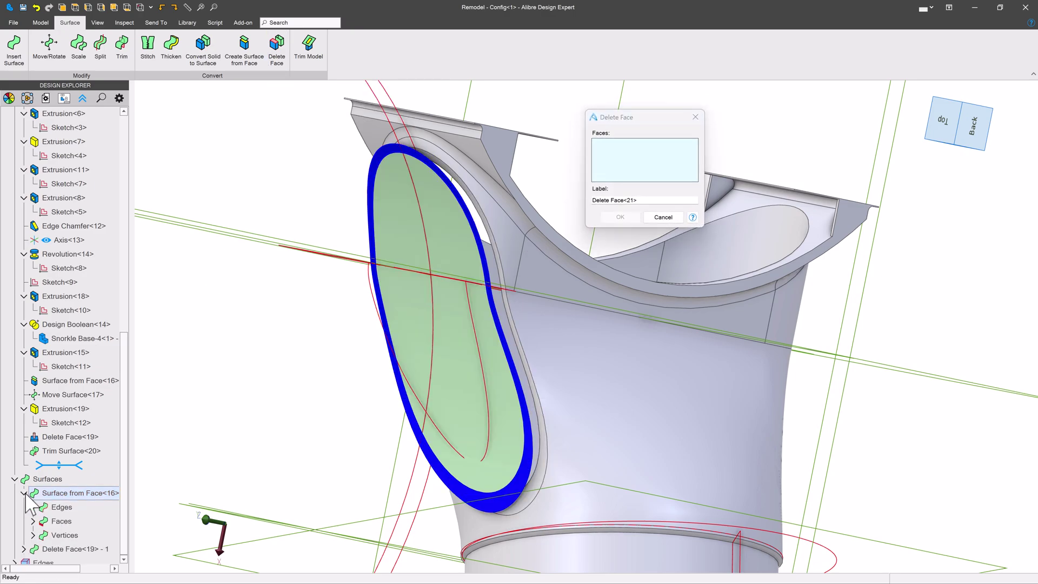
left_click(32, 522)
left_click(87, 535)
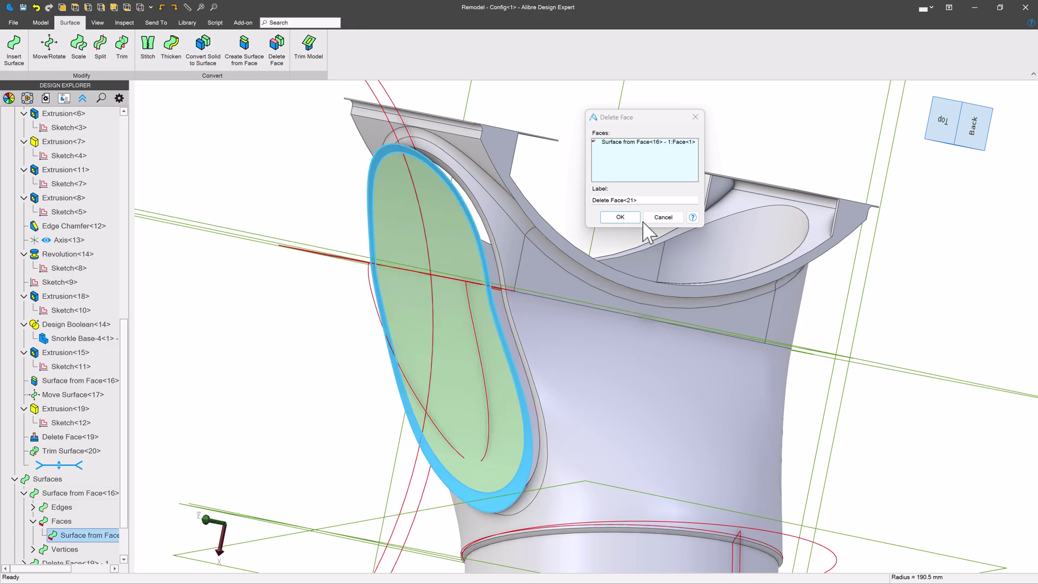
left_click(620, 217)
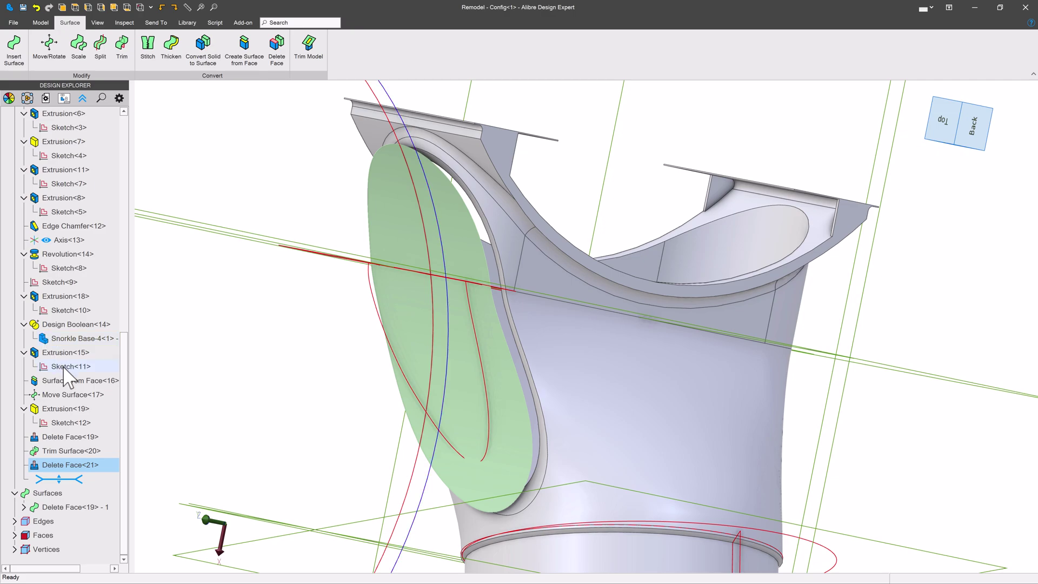
Delete the Delete Face<21> feature from the history.
right_click(72, 468)
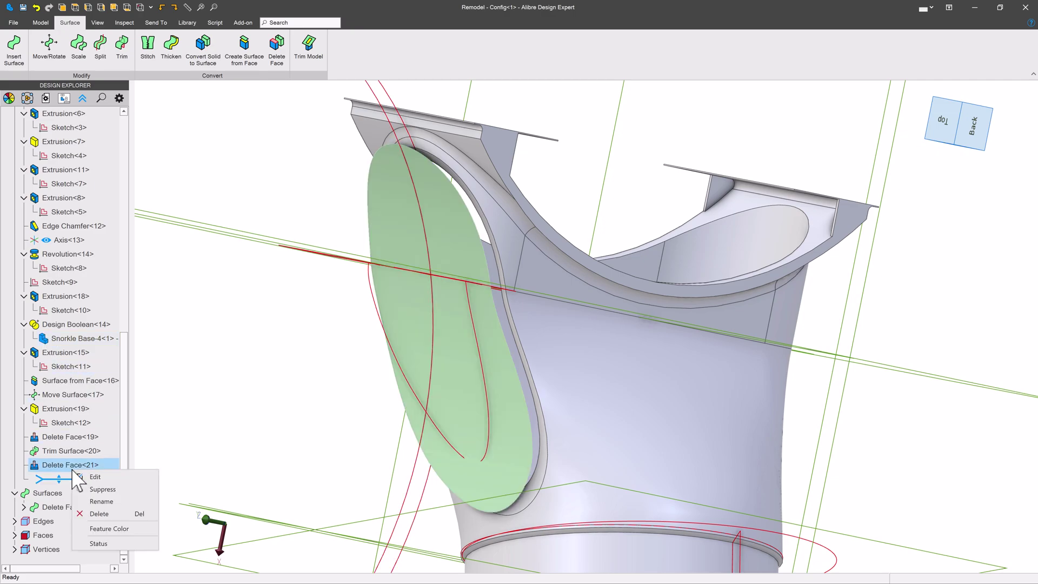
right_click(56, 450)
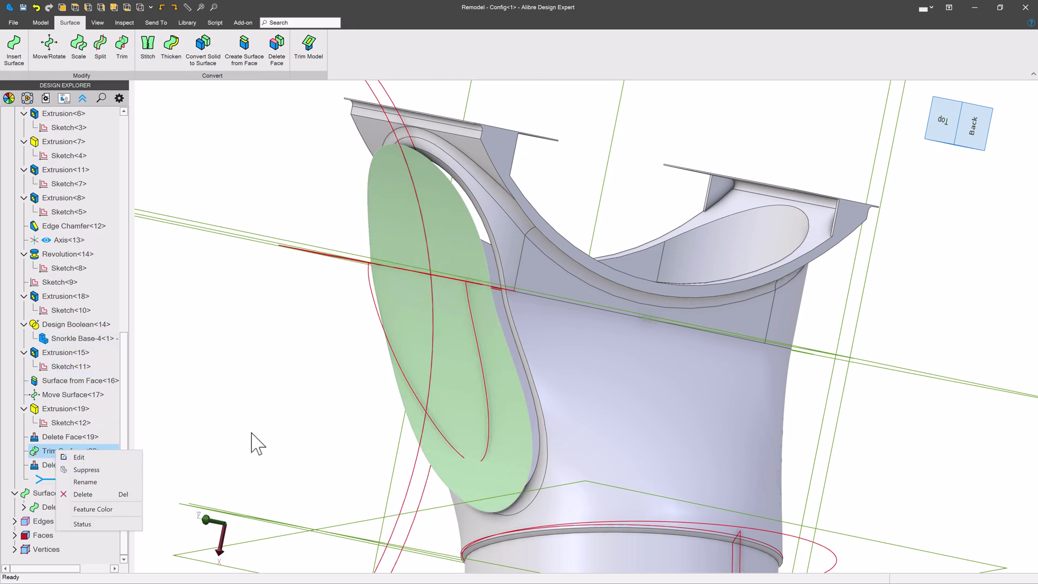
left_click(85, 470)
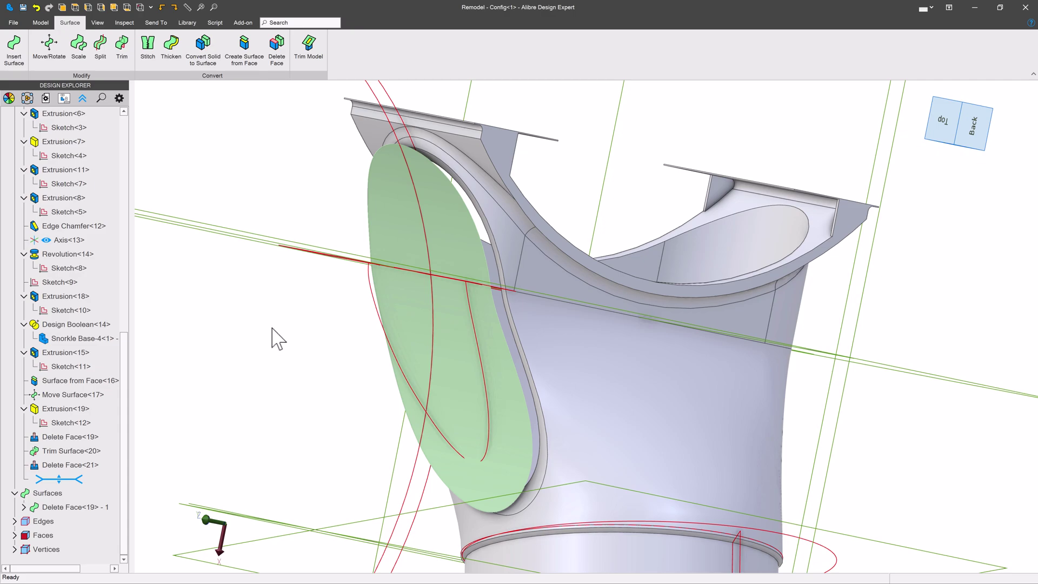
right_click(60, 467)
left_click(93, 511)
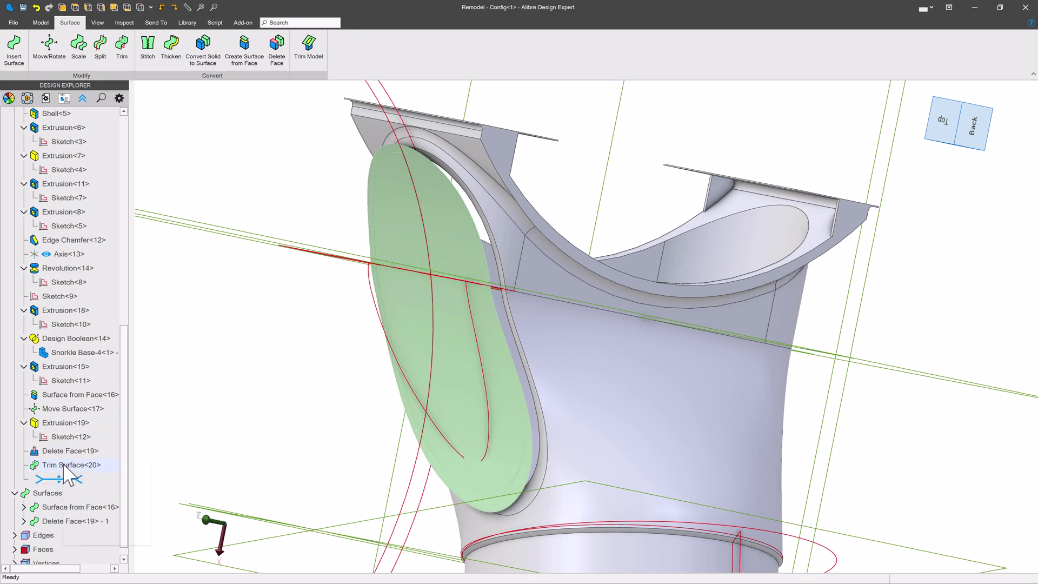
Edit Trim Surface<20> to also remove the outer ring region.
right_click(65, 465)
left_click(86, 471)
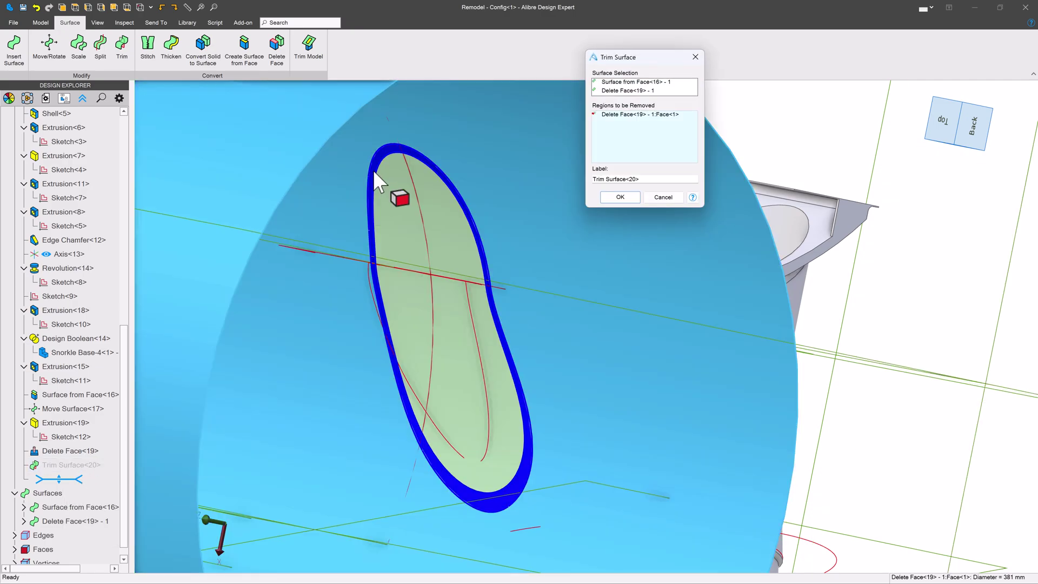
left_click(373, 172)
left_click(621, 197)
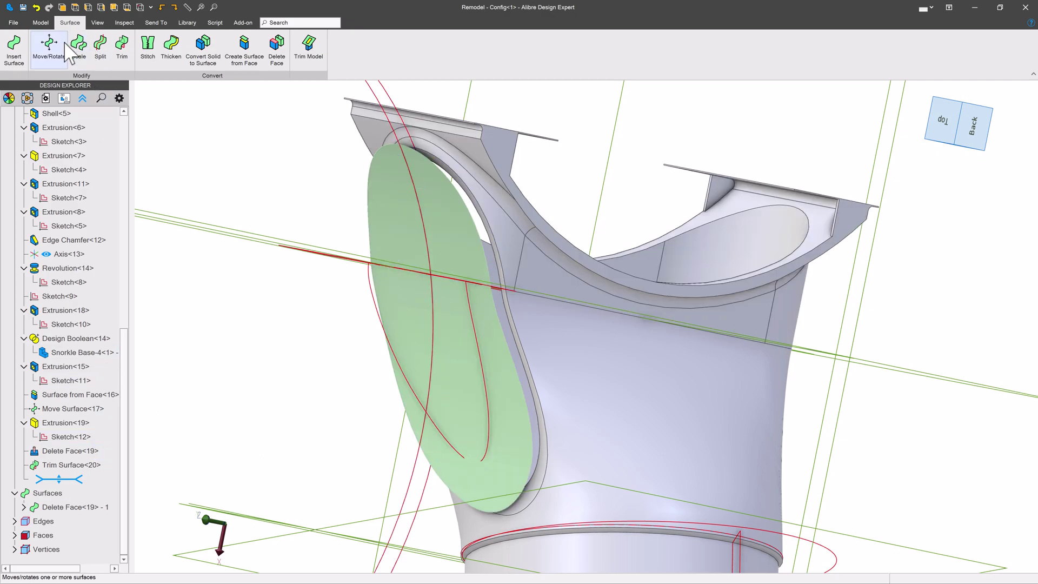
Move the bean-shaped patch 10 mm along the reversed Y-Axis with Precise Move.
left_click(49, 44)
left_click(667, 149)
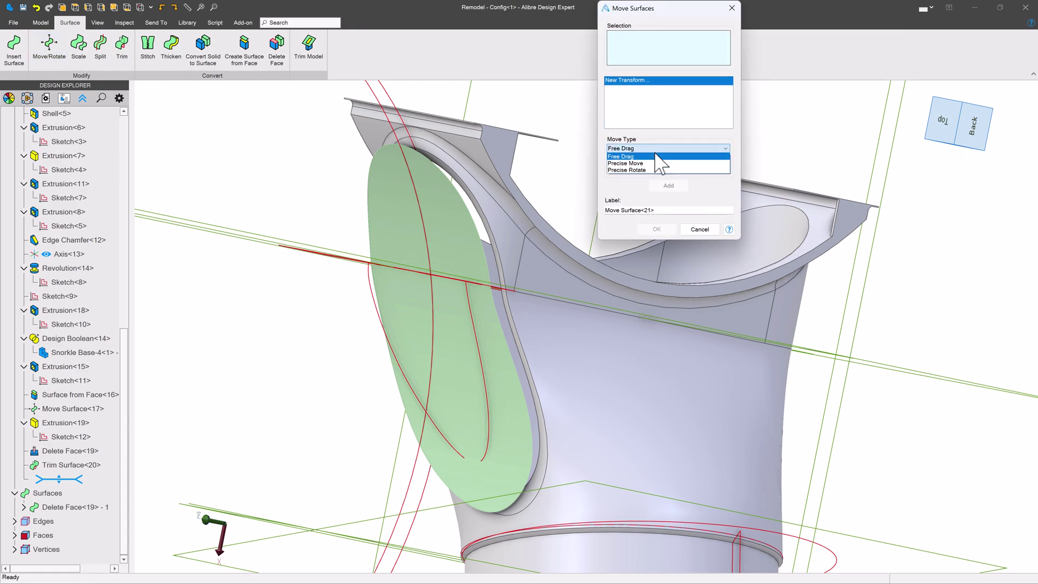
left_click(658, 162)
right_click_drag(381, 341, 354, 398)
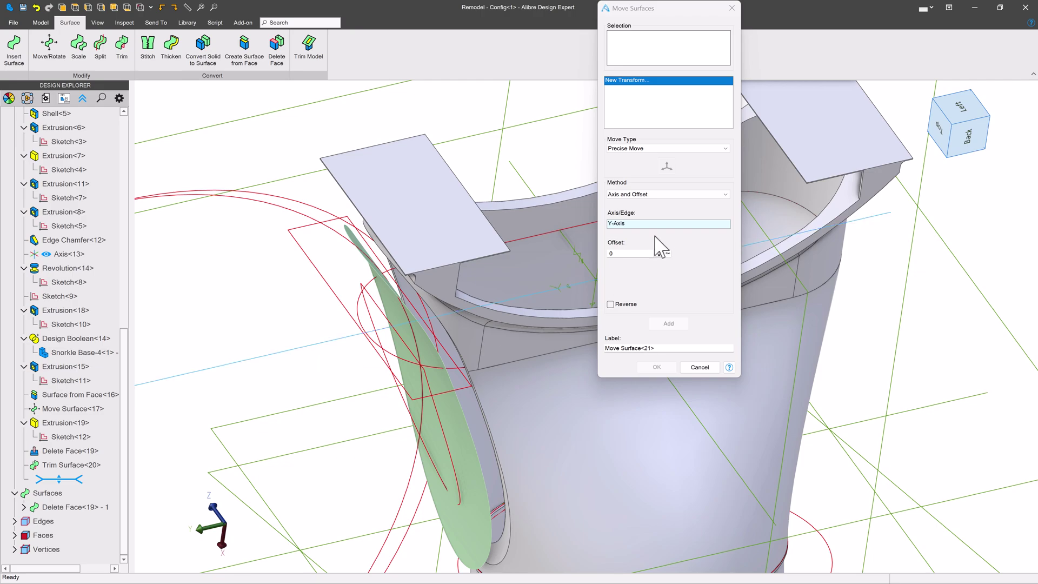
left_click(627, 254)
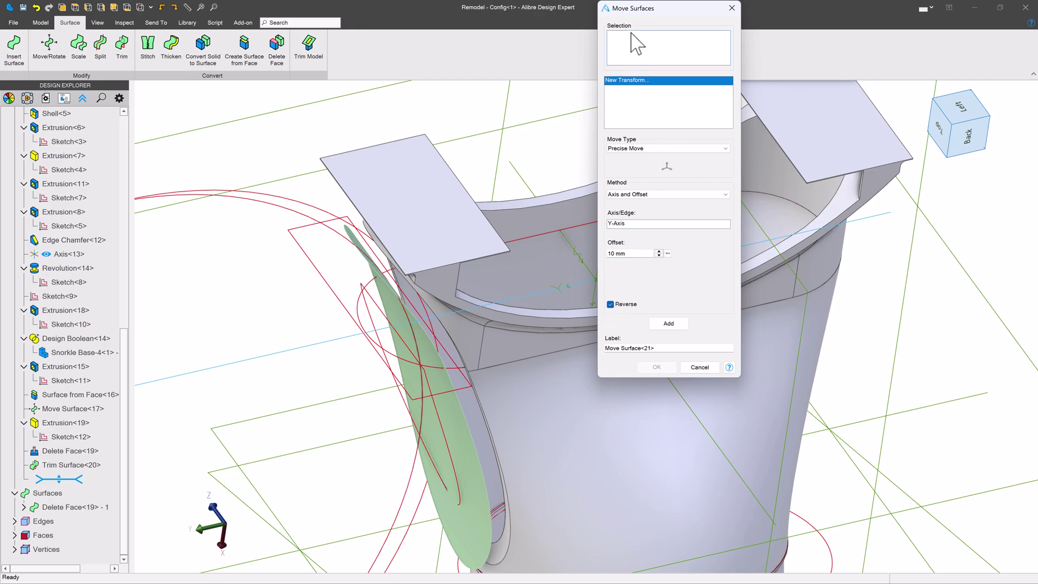
left_click(424, 413)
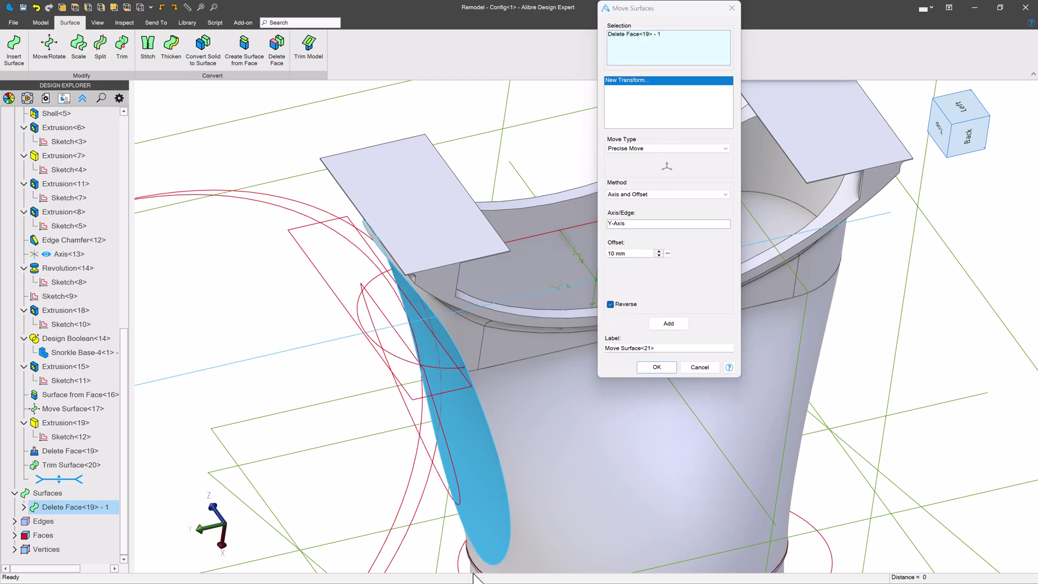
left_click(656, 367)
middle_click_drag(448, 389, 466, 379)
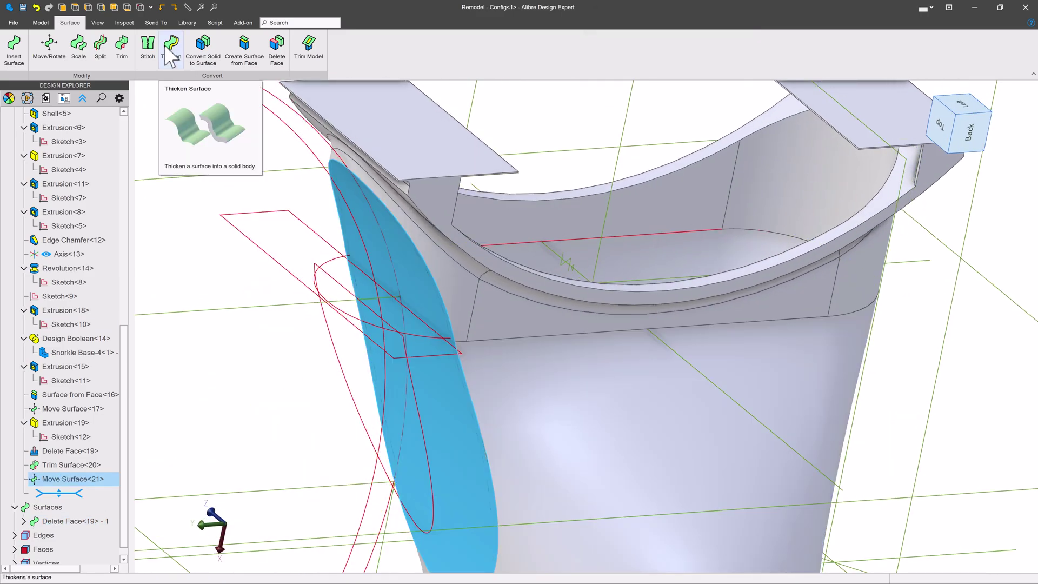
Thicken the Delete Face<19> - 1 patch surface into a 3.175 mm thick solid.
left_click(171, 49)
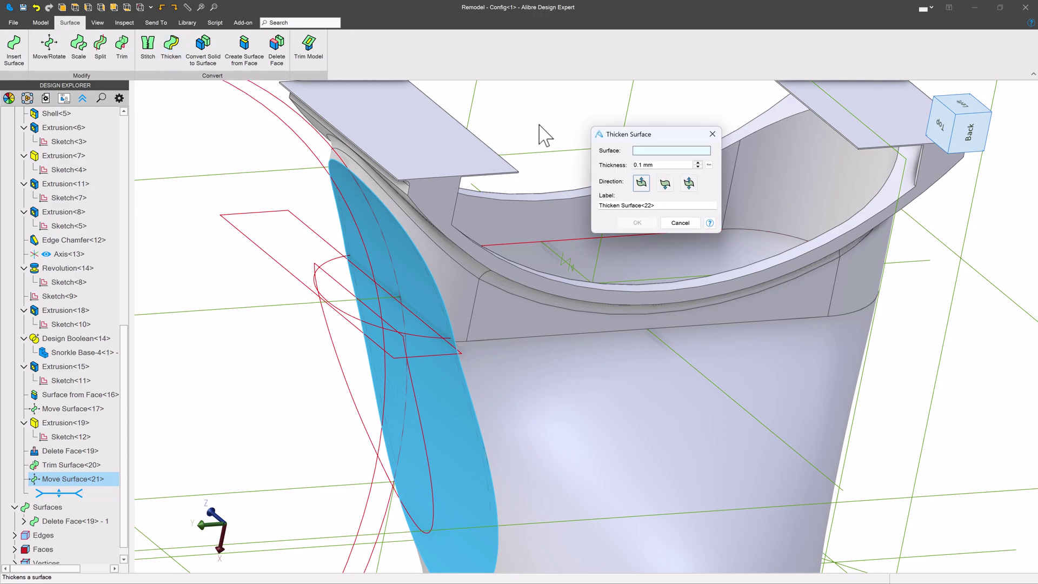
left_click(386, 335)
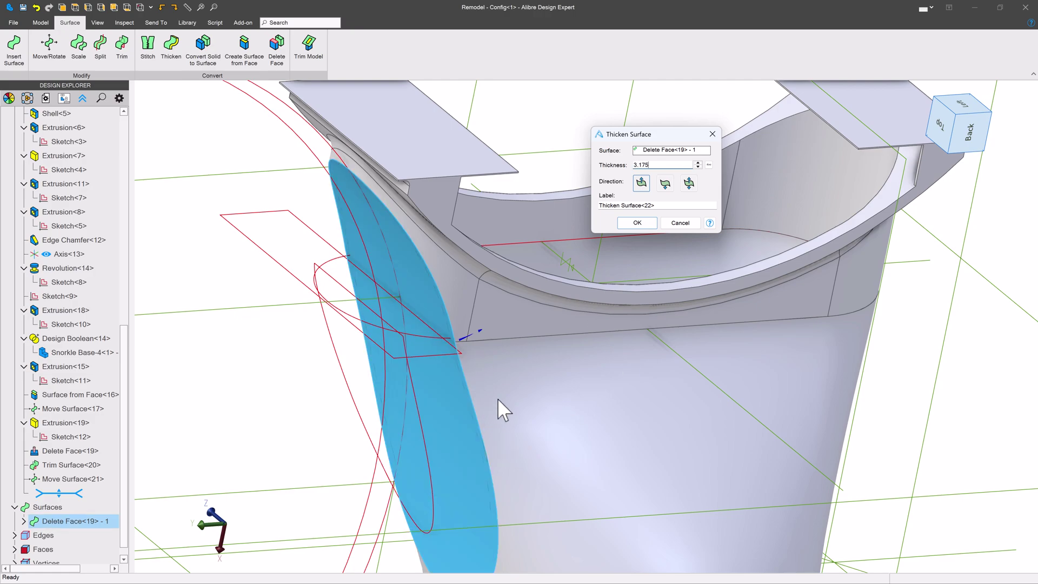
left_click(635, 222)
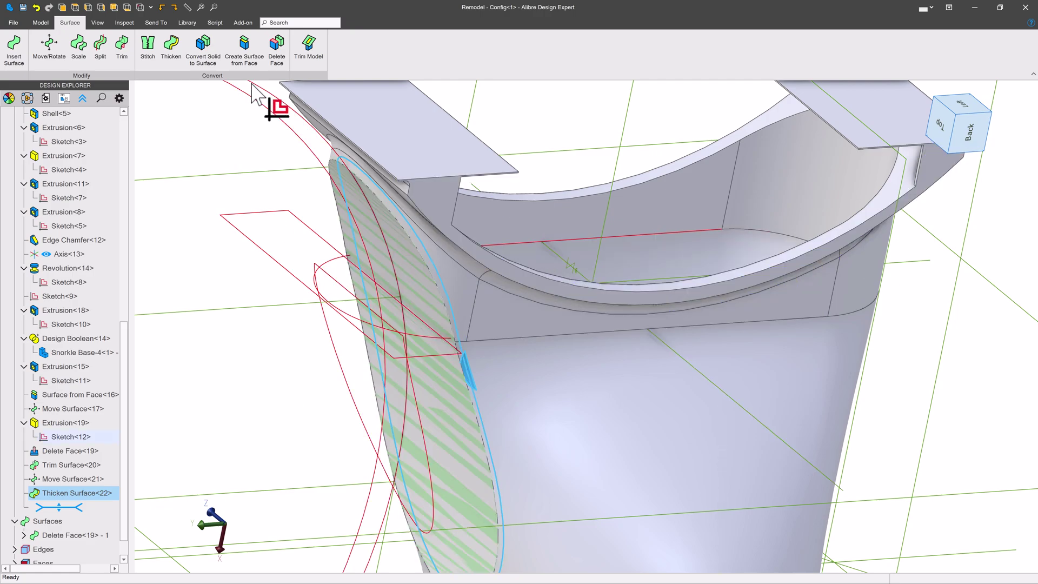
Delete the leftover Delete Face<19> - 1 patch face, creating Delete Face<23>.
left_click(277, 46)
left_click(88, 494)
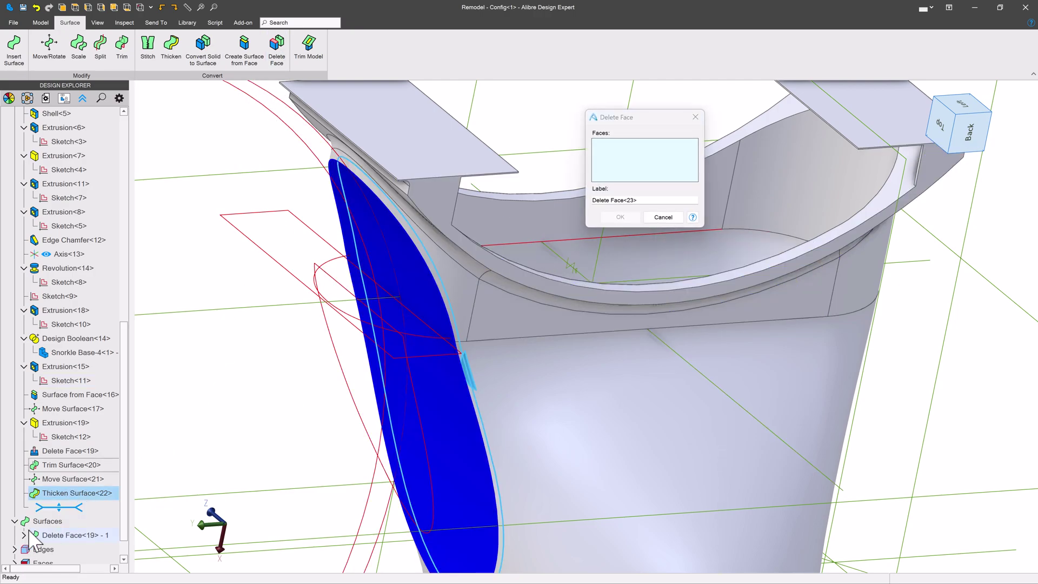
left_click(24, 535)
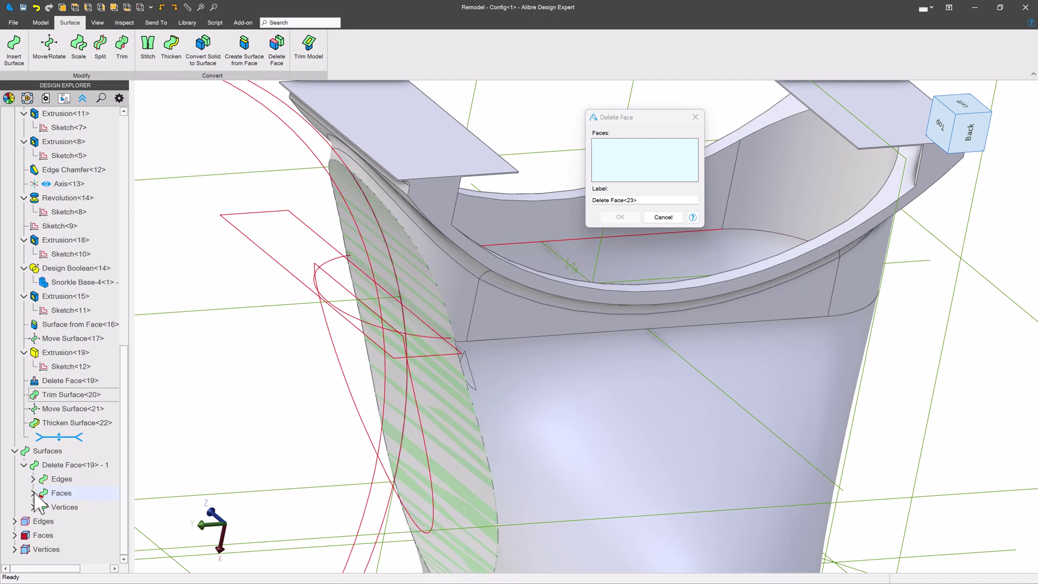
left_click(33, 493)
left_click(84, 507)
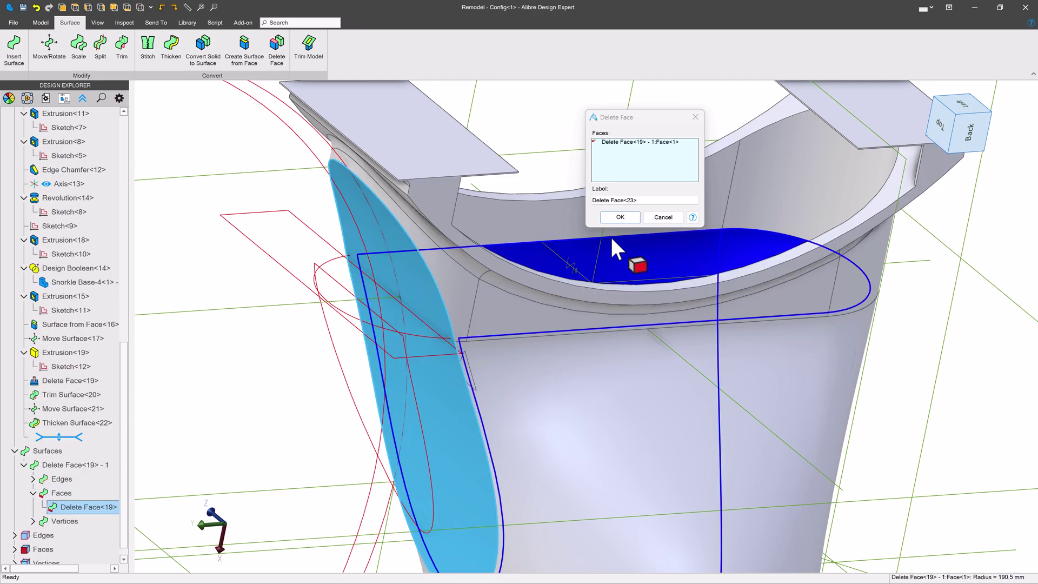
left_click(619, 218)
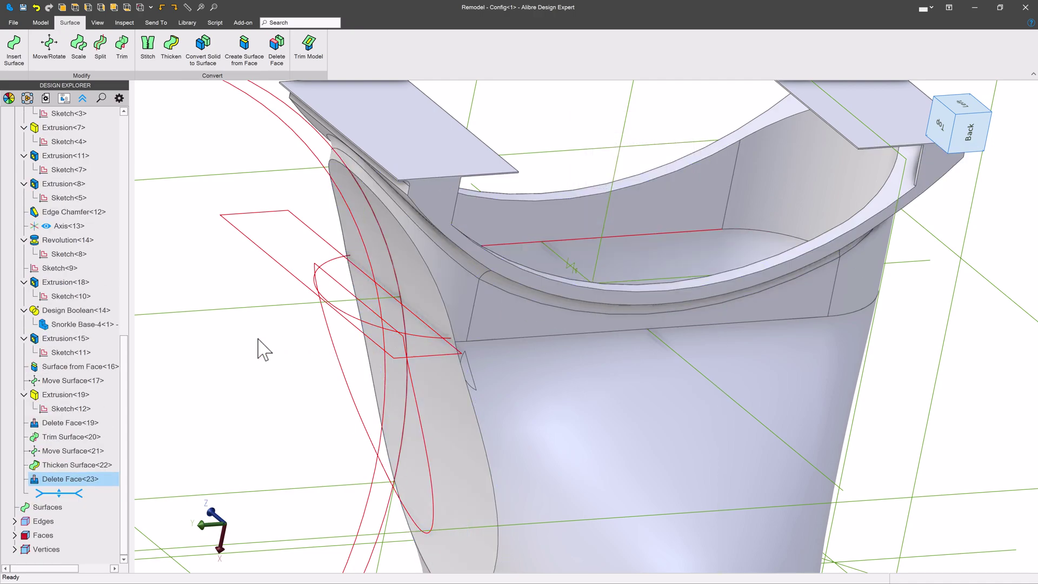
Remove the thin seam faces along the duct's side with Remove Face<24>.
middle_click_drag(351, 446, 266, 460)
scroll(382, 433, "up", 10)
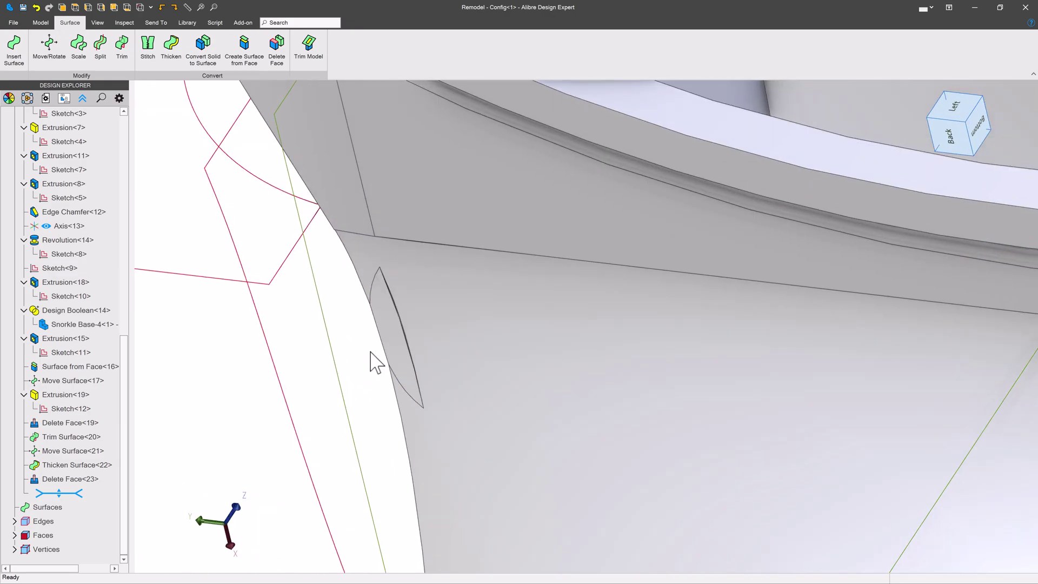
scroll(318, 346, "down", 3)
scroll(324, 290, "up", 4)
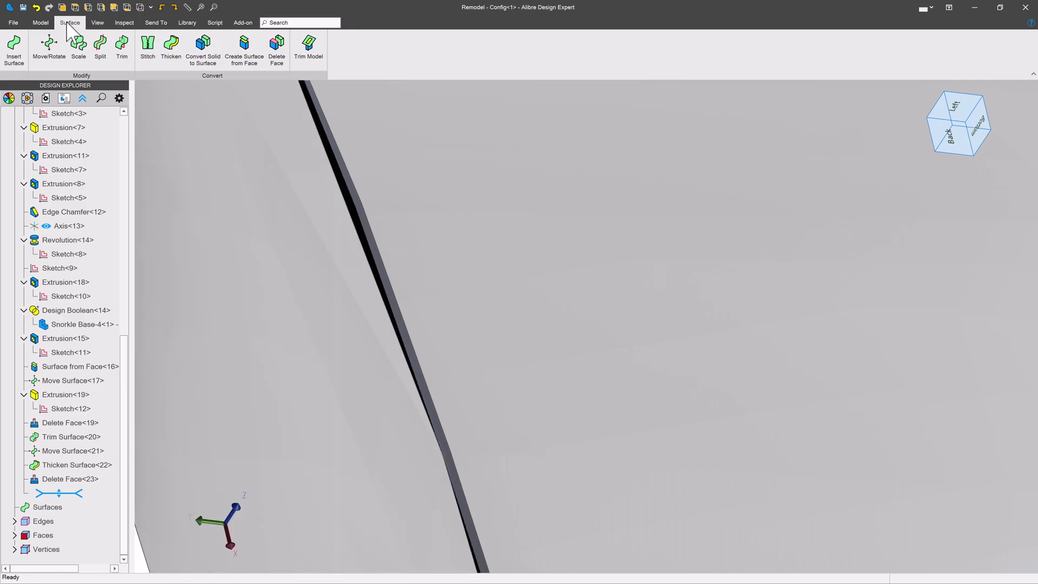
left_click(40, 22)
left_click(605, 51)
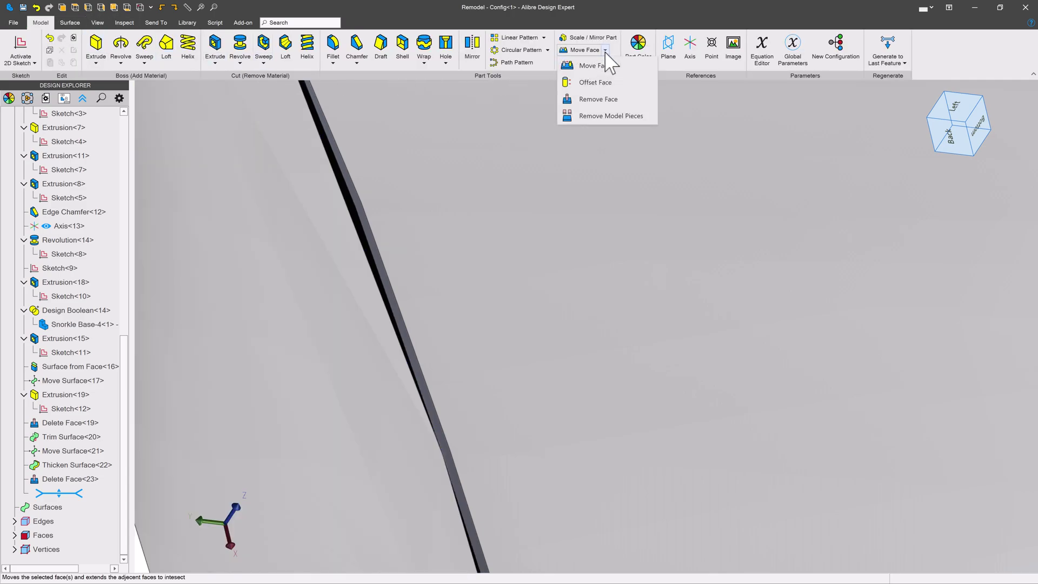
left_click(595, 102)
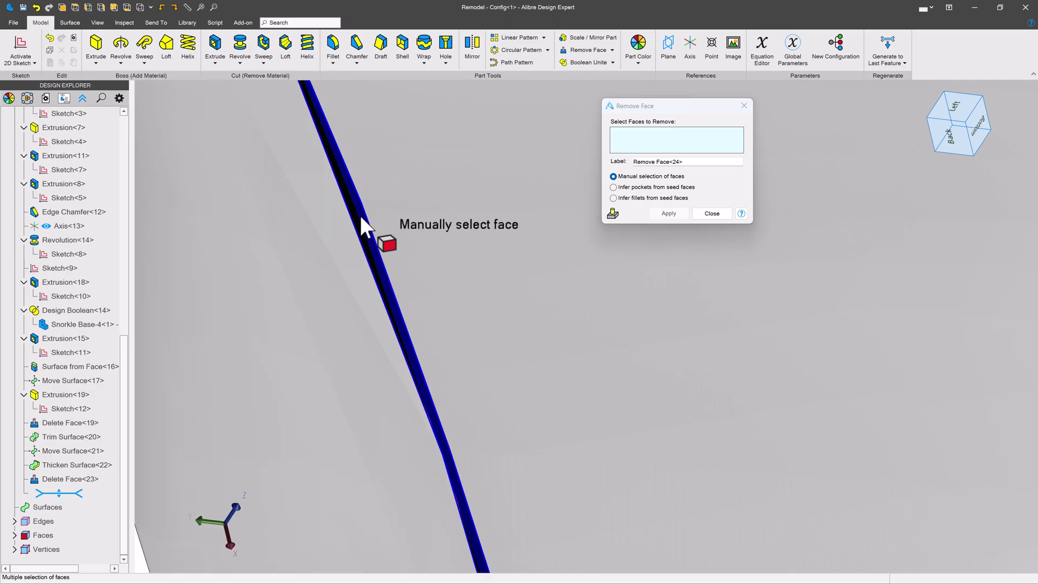
left_click(326, 236)
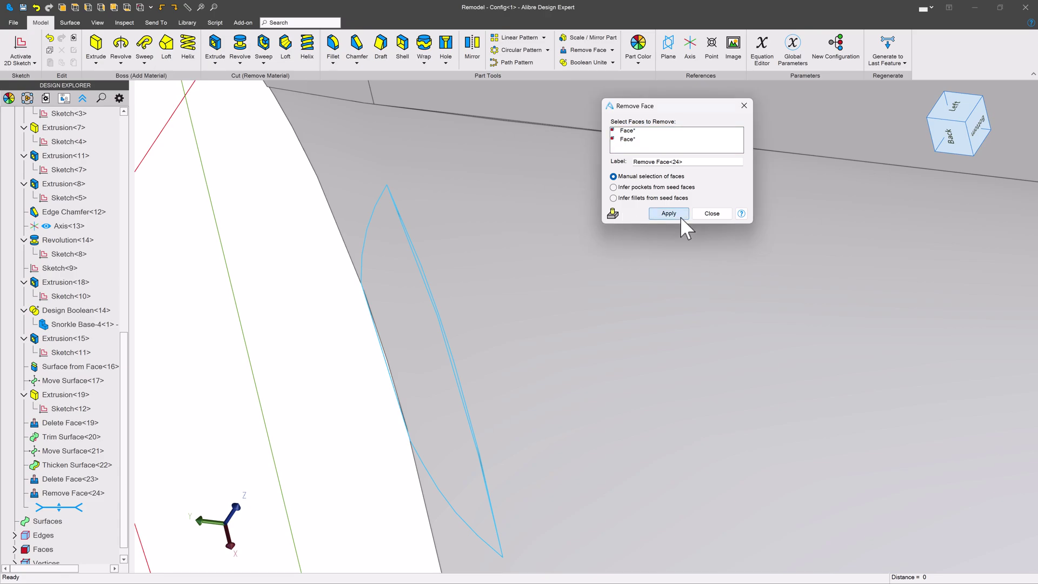
left_click(678, 215)
middle_click_drag(416, 312, 497, 219)
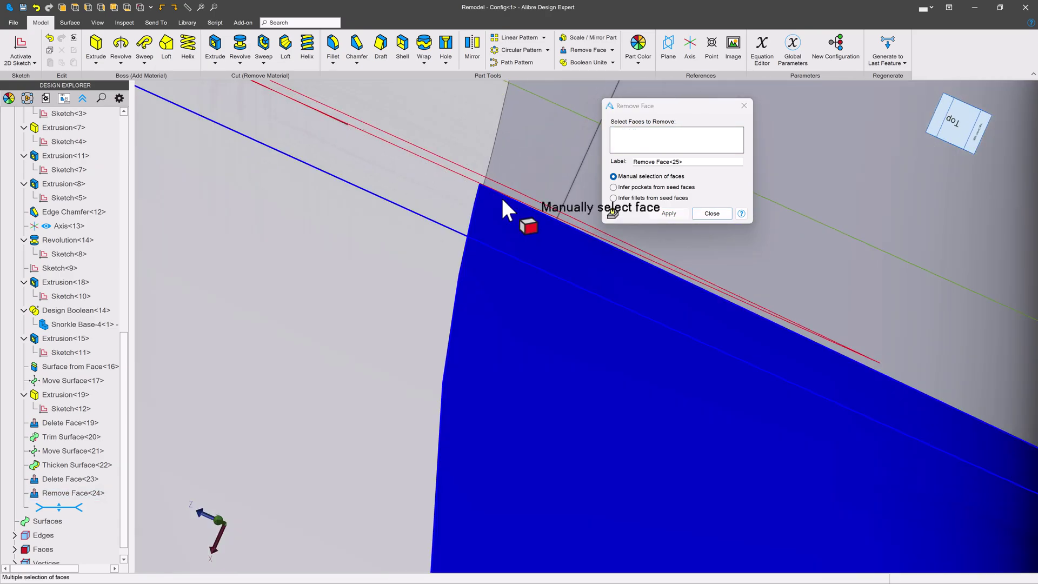
scroll(503, 199, "up", 5)
scroll(506, 202, "down", 5)
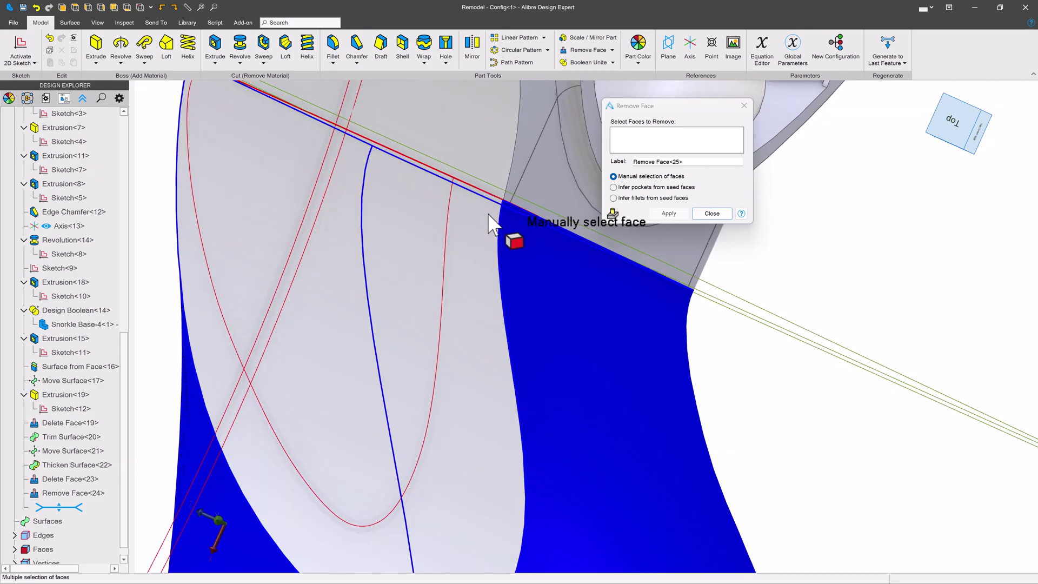
Close the face-removal tool, then fillet the face near the opening top at 12.7-3.175 (9.525 mm).
left_click(744, 106)
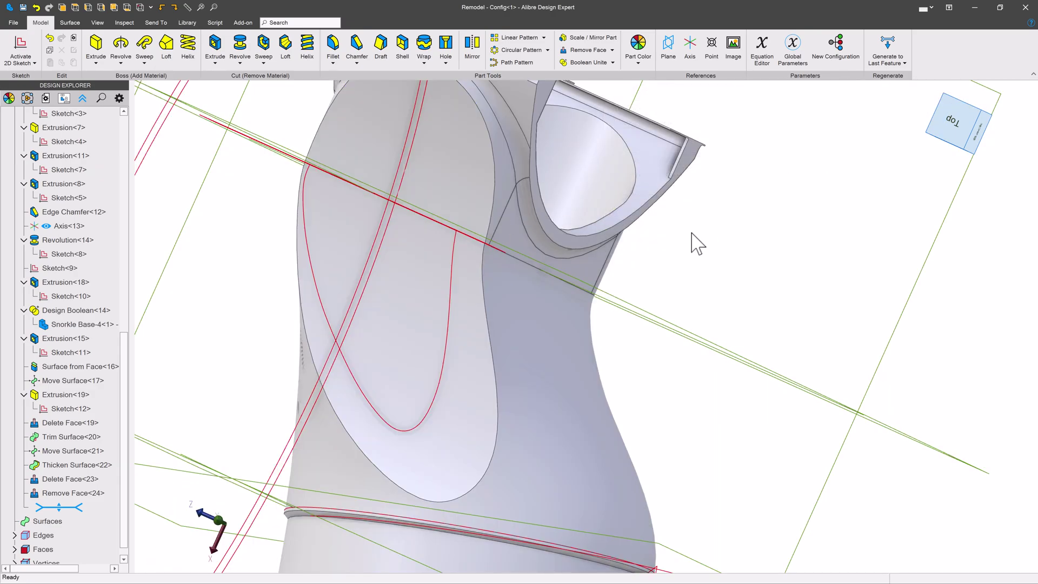
left_click(331, 48)
right_click_drag(482, 282, 410, 281)
scroll(562, 120, "up", 3)
left_click(509, 129)
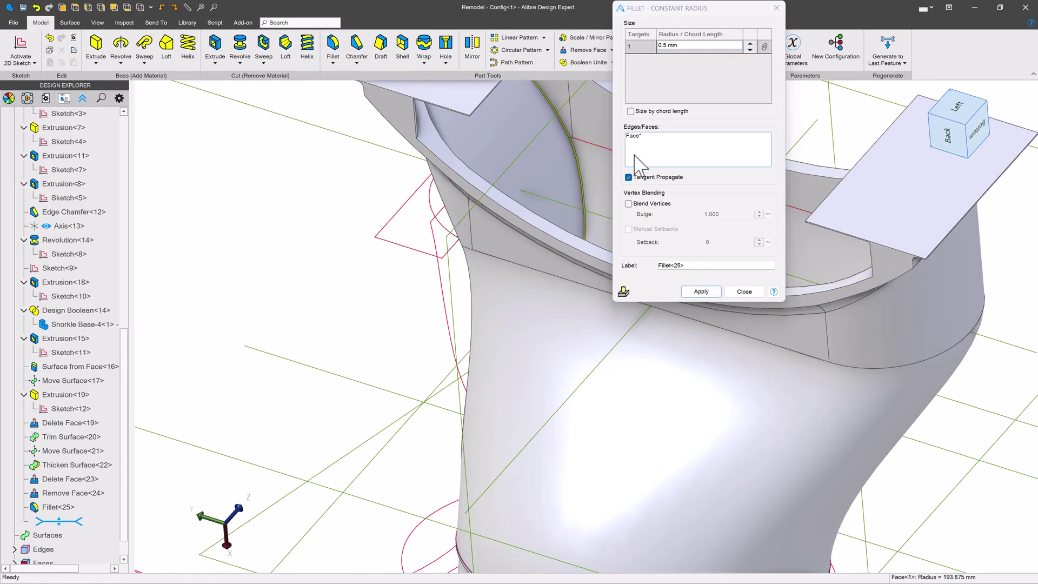
left_click(697, 46)
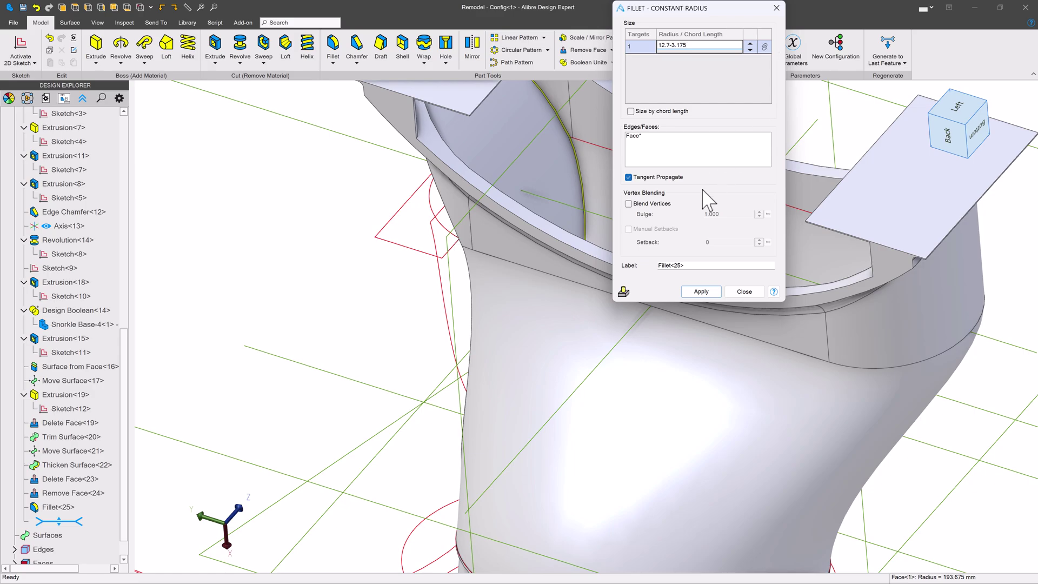
left_click(701, 291)
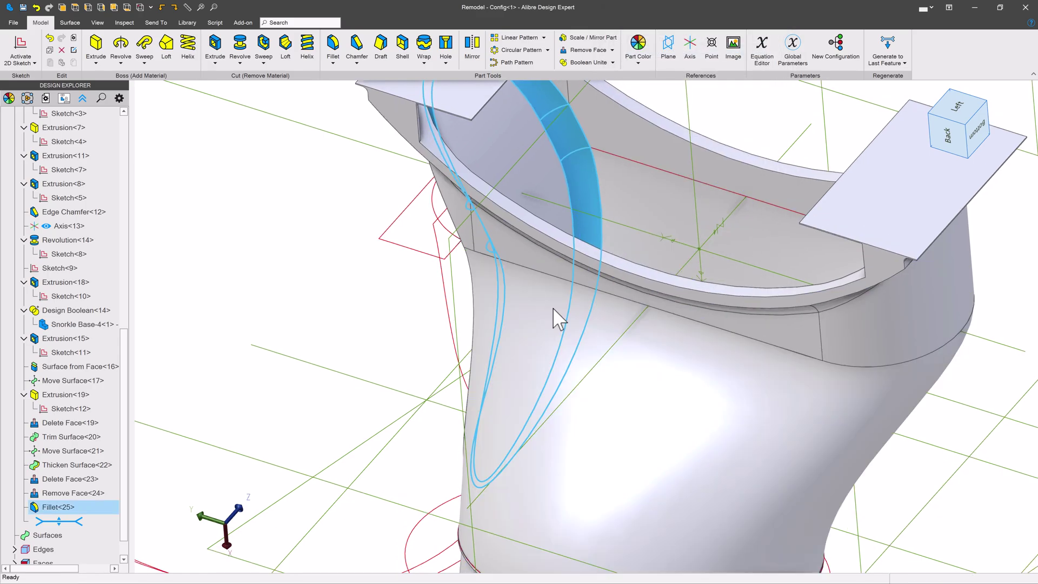
middle_click_drag(552, 307, 494, 255)
Fillet only the opening's rim edge at 12.7 mm, creating Fillet<26>.
left_click(333, 48)
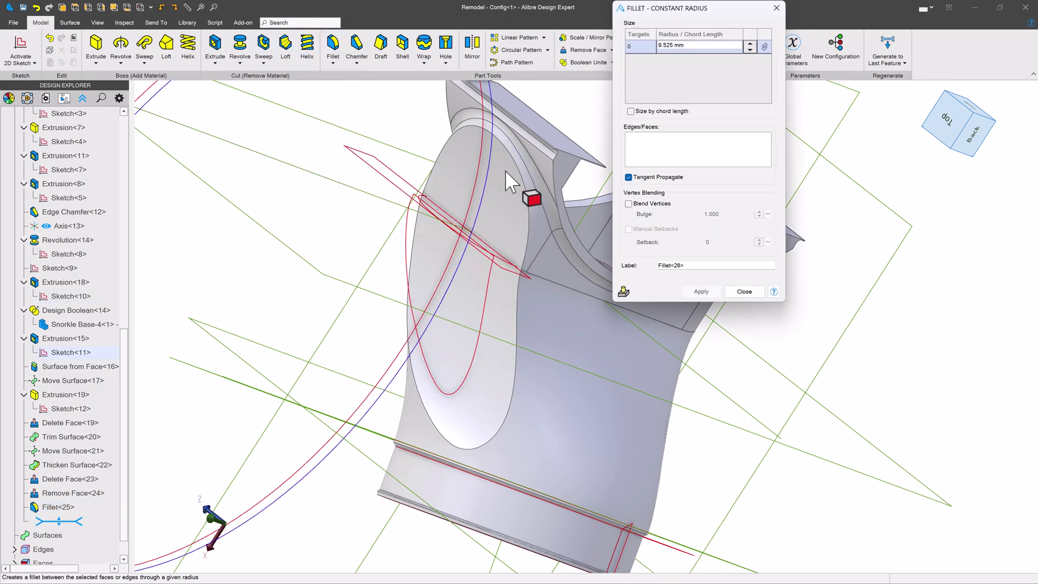
left_click(525, 184)
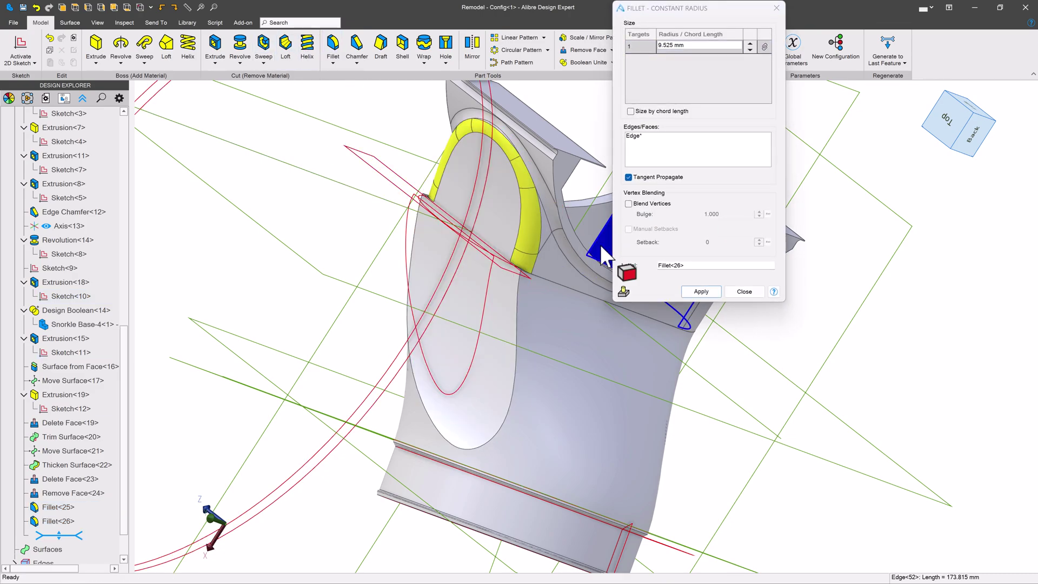
left_click(699, 45)
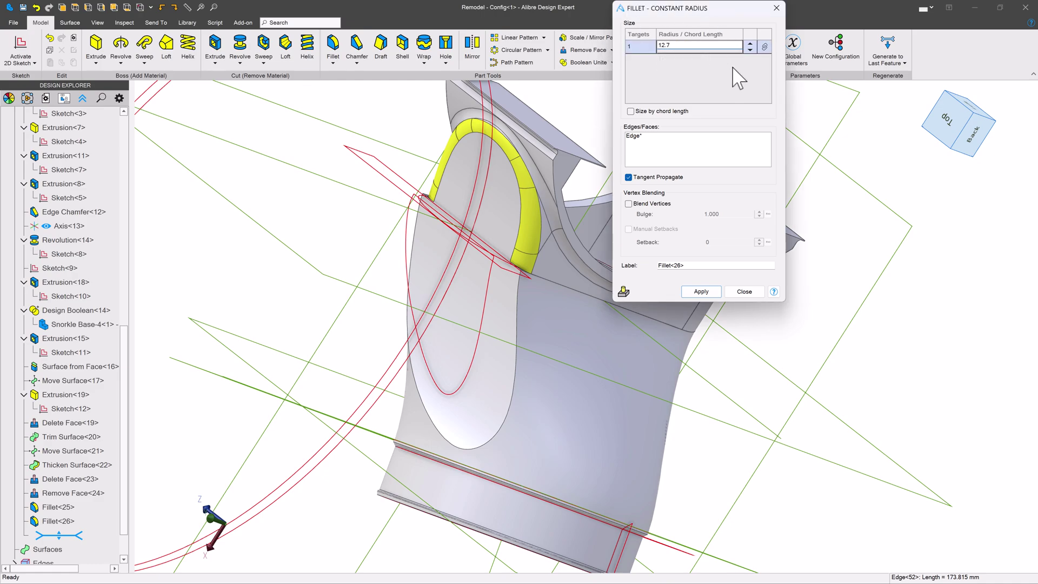
key("Tab")
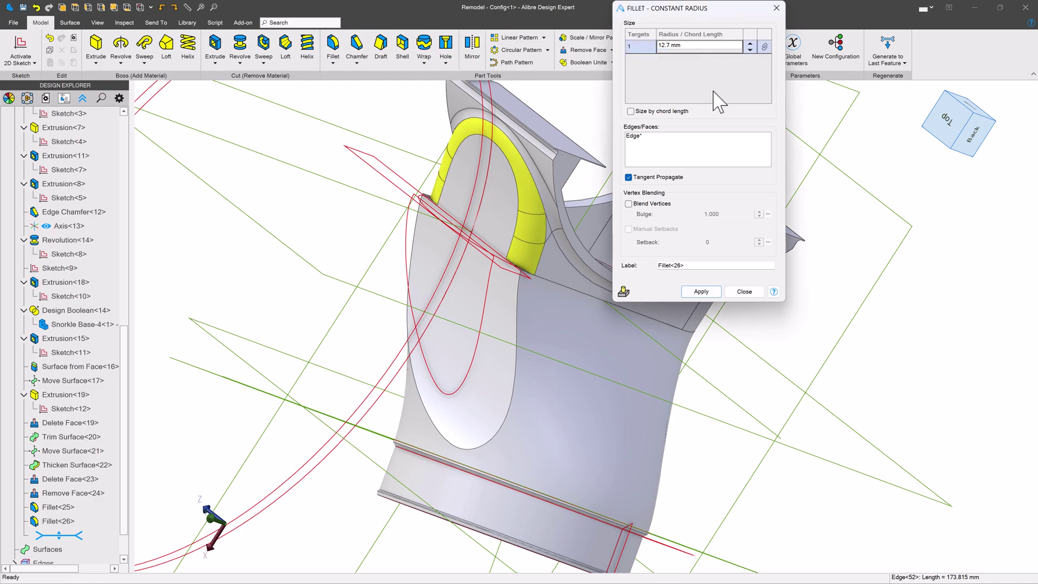
left_click(515, 332)
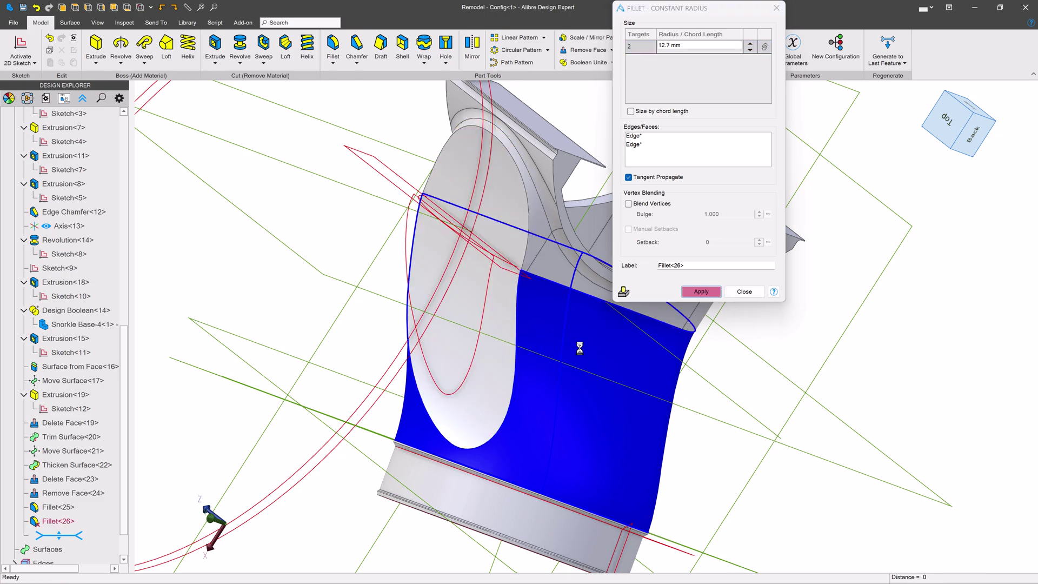
right_click(644, 145)
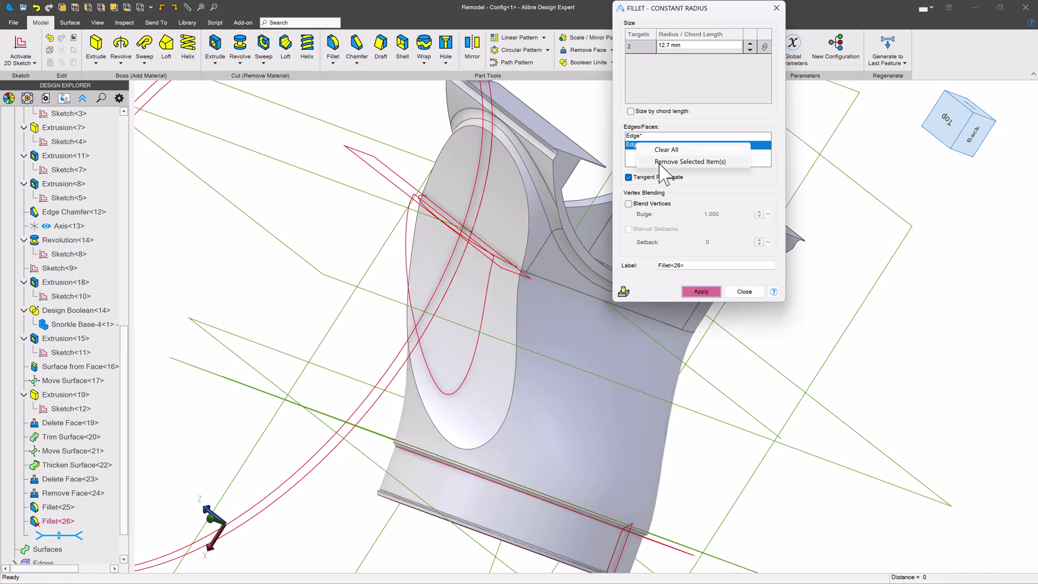
left_click(663, 161)
left_click(697, 291)
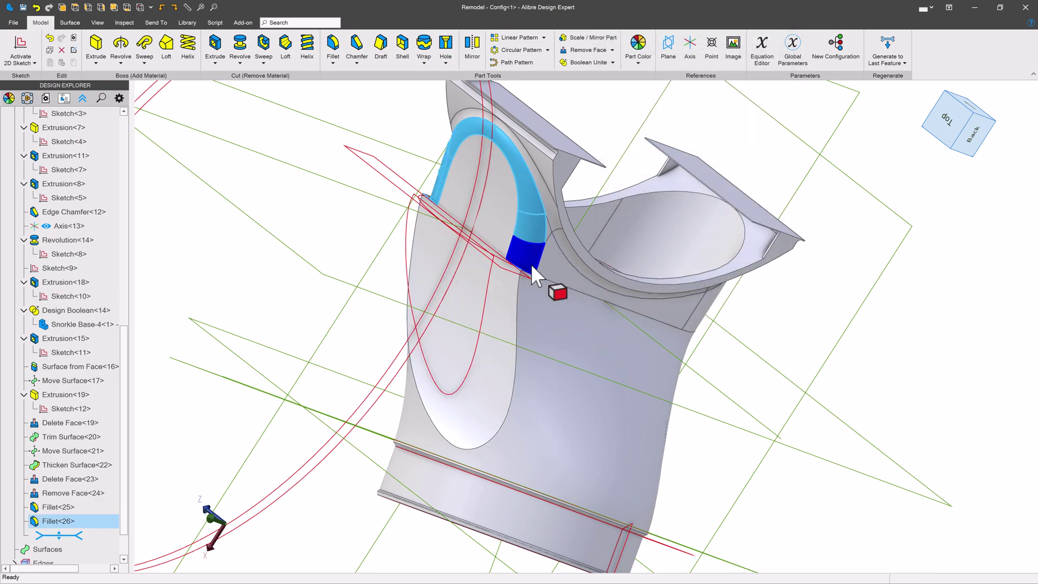
scroll(522, 280, "up", 3)
scroll(520, 265, "down", 3)
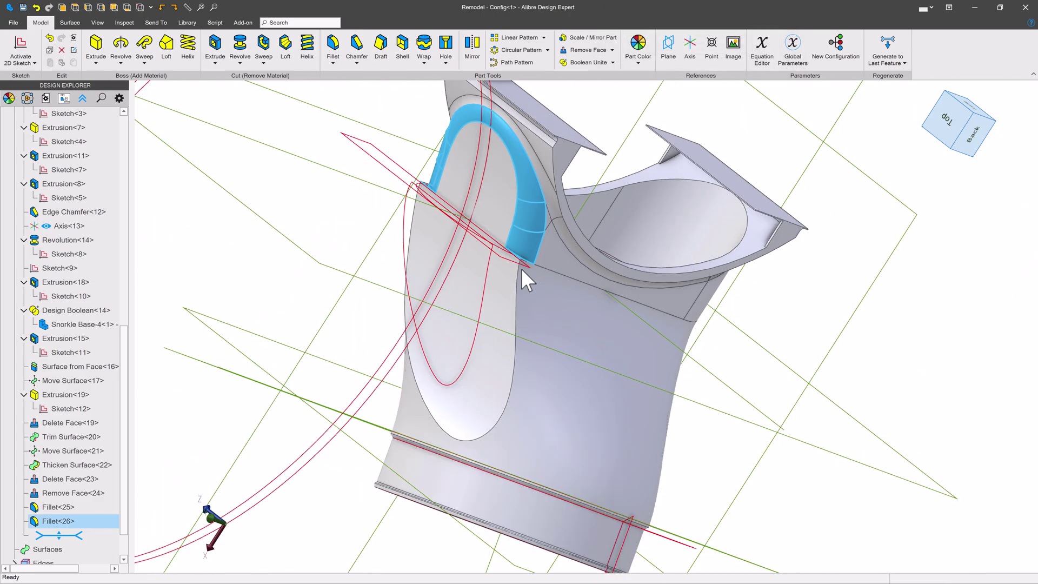
key("Escape")
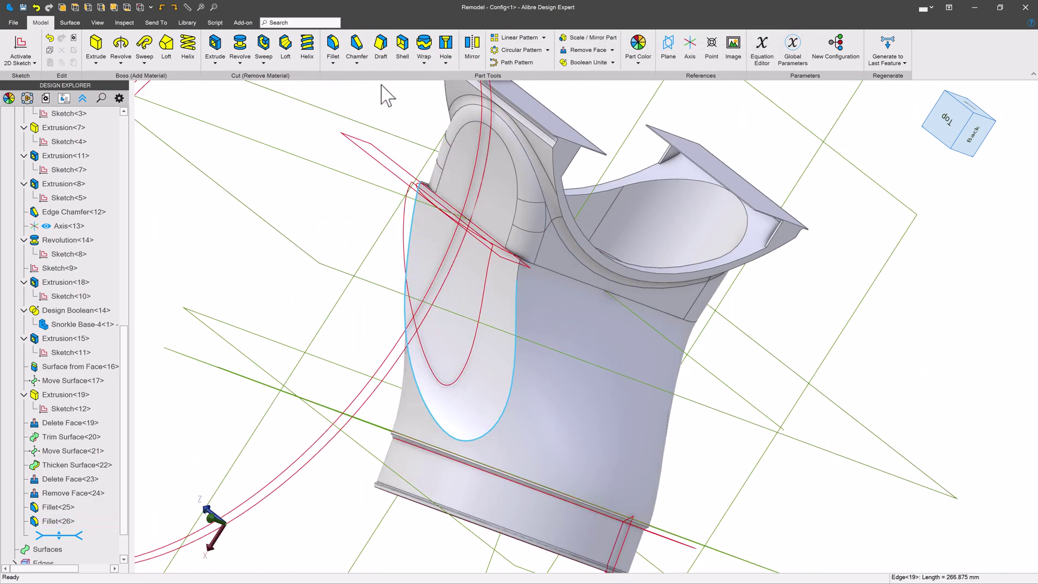
Fillet the opening's outline edge, Edge<19>, at 12.7 mm, creating Fillet<27>.
left_click(334, 54)
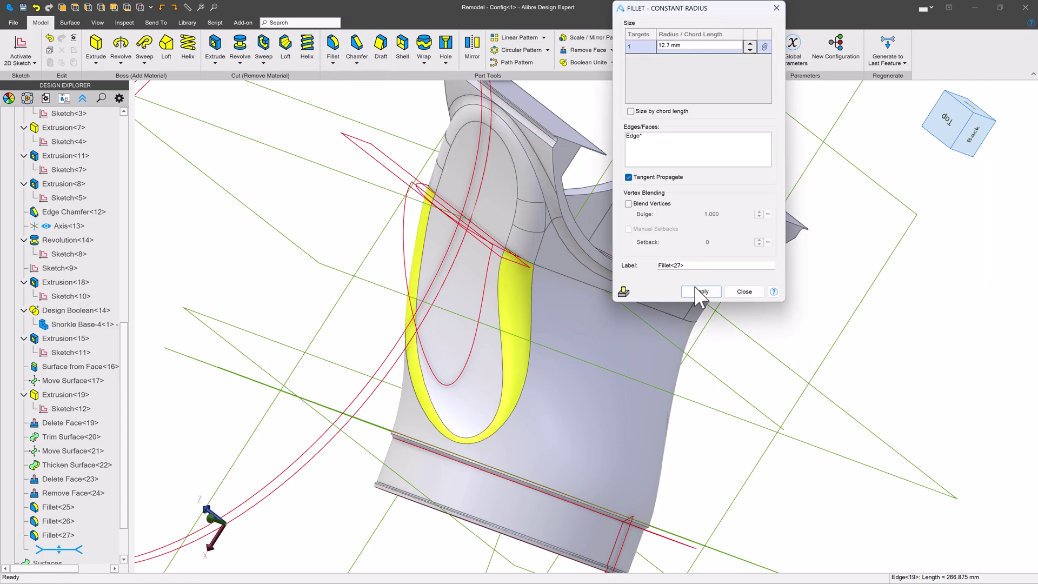
left_click(694, 290)
scroll(573, 301, "down", 2)
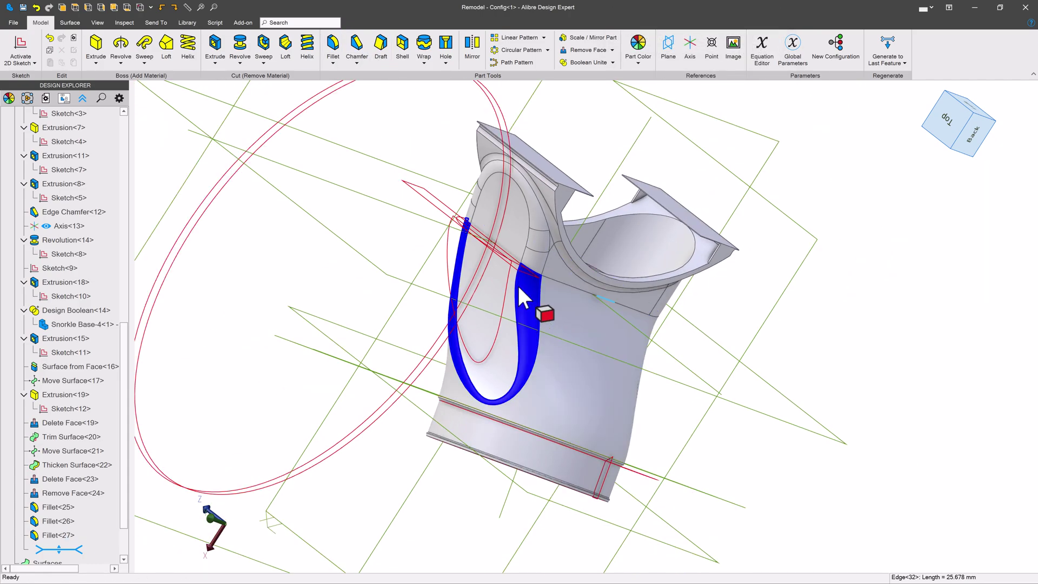
mouse_move(518, 288)
middle_mouse_down()
mouse_move(424, 285)
mouse_move(550, 273)
mouse_move(474, 346)
mouse_move(515, 336)
mouse_move(498, 302)
middle_mouse_up()
Section the duct with the ZX plane and sweep the cut across it.
left_click(124, 22)
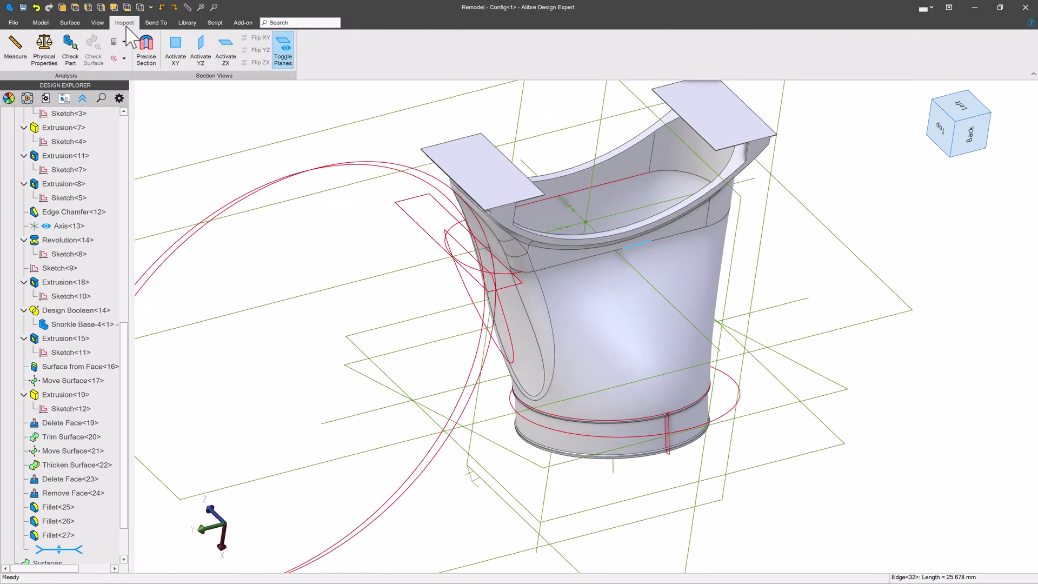
left_click(225, 46)
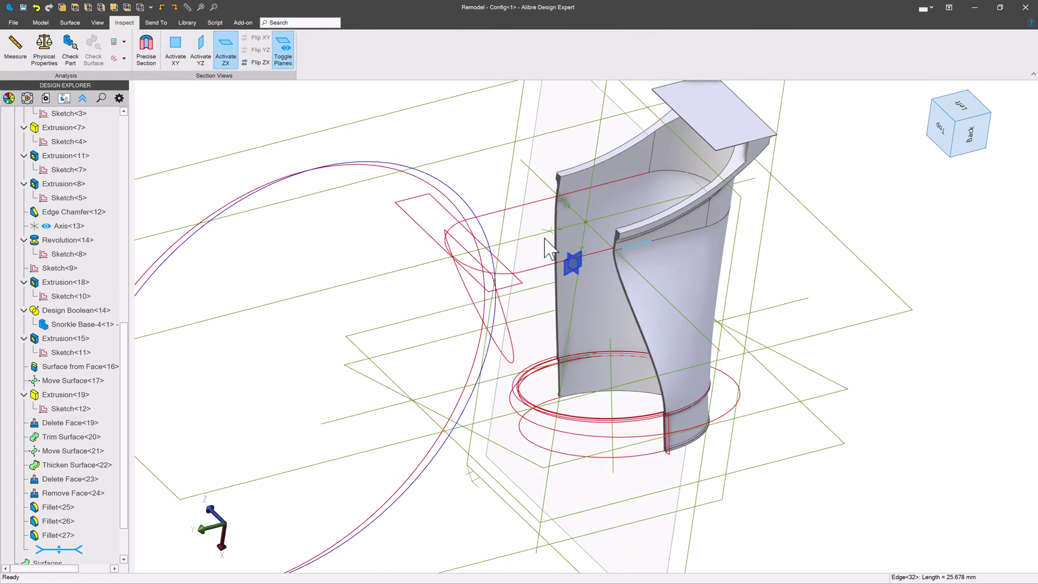
scroll(625, 276, "up", 5)
middle_click_drag(573, 245, 440, 273)
left_click_drag(440, 273, 619, 298)
Swap to a YZ section cut and move it through the tube wall.
left_click(225, 46)
left_click(201, 46)
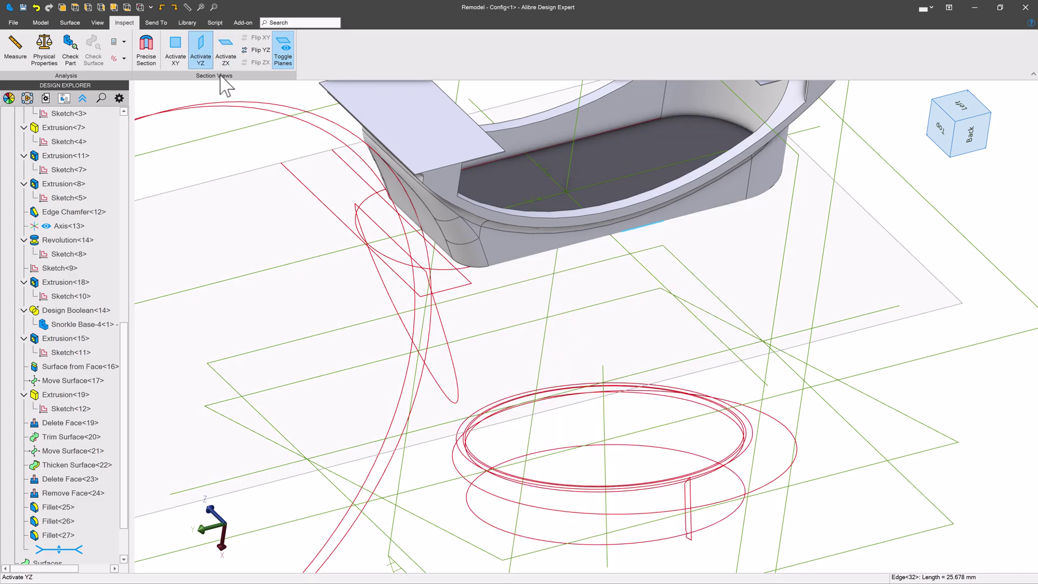
middle_click_drag(487, 205, 487, 452)
left_click_drag(492, 461, 456, 401)
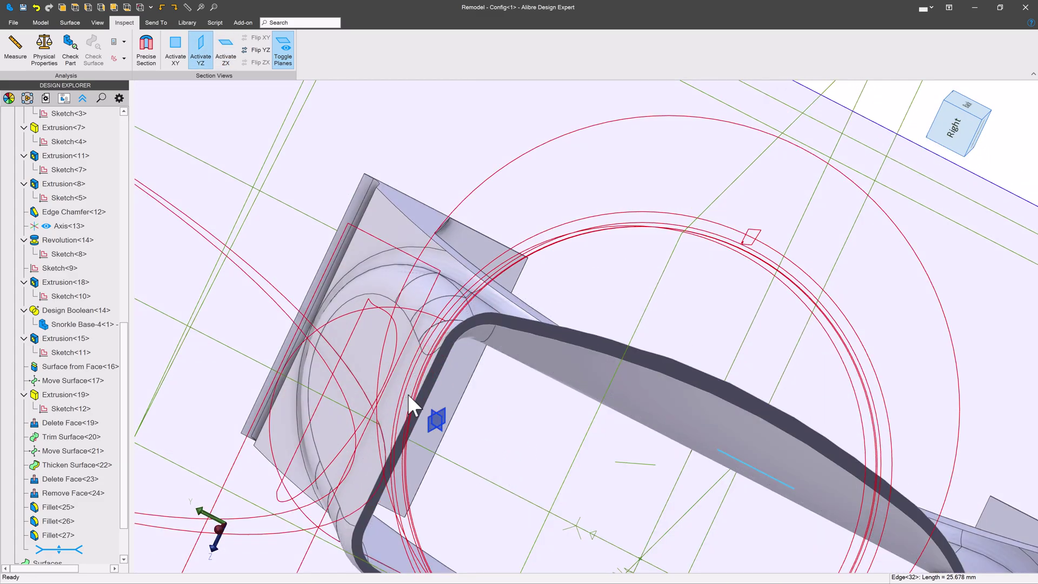
middle_click_drag(407, 394, 562, 411)
mouse_move(562, 411)
left_mouse_down()
mouse_move(619, 346)
mouse_move(563, 411)
mouse_move(364, 482)
mouse_move(544, 376)
mouse_move(594, 326)
mouse_move(476, 417)
mouse_move(443, 388)
left_mouse_up()
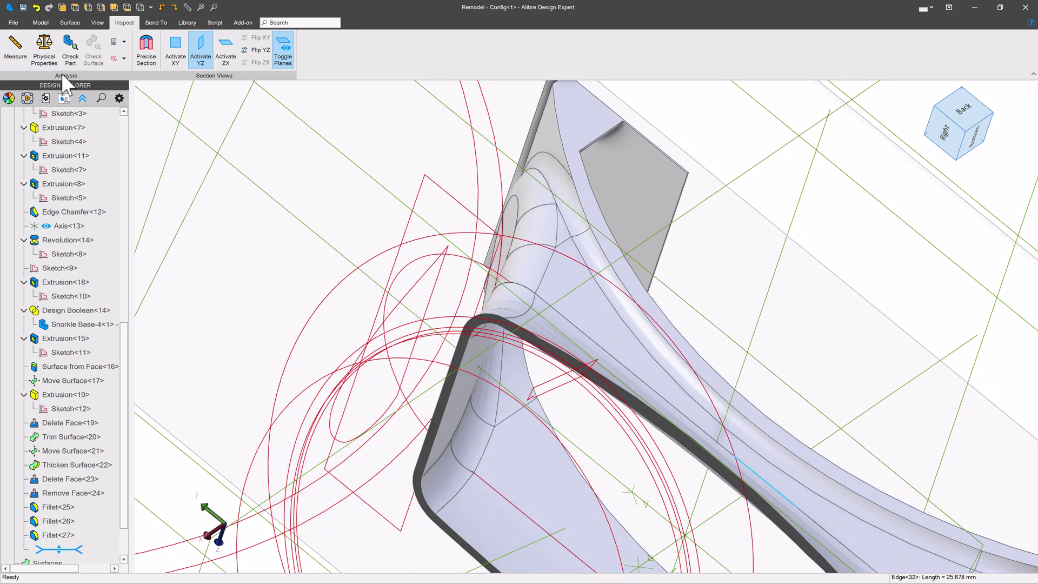
left_click(206, 59)
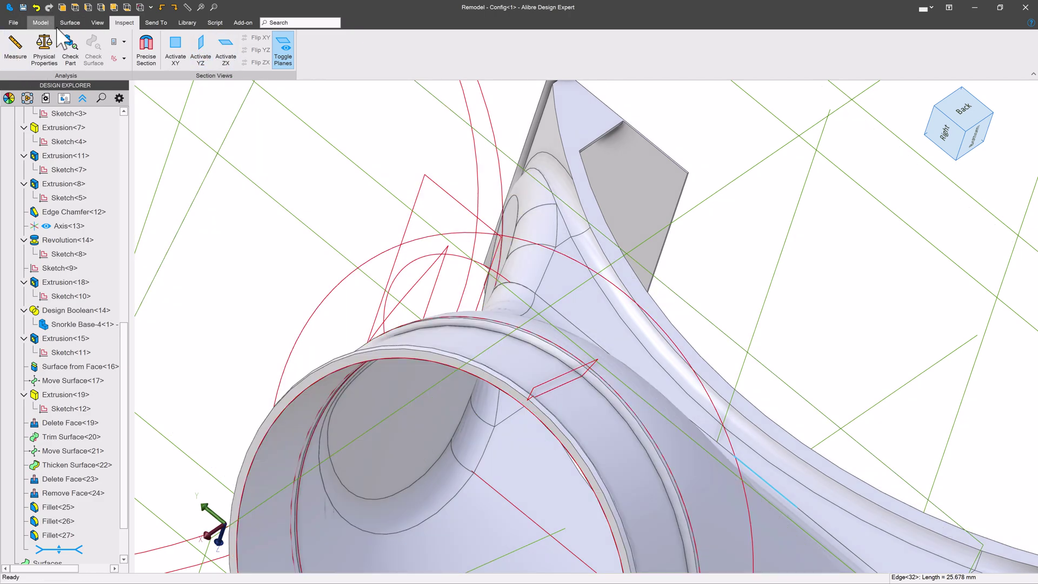
left_click(69, 54)
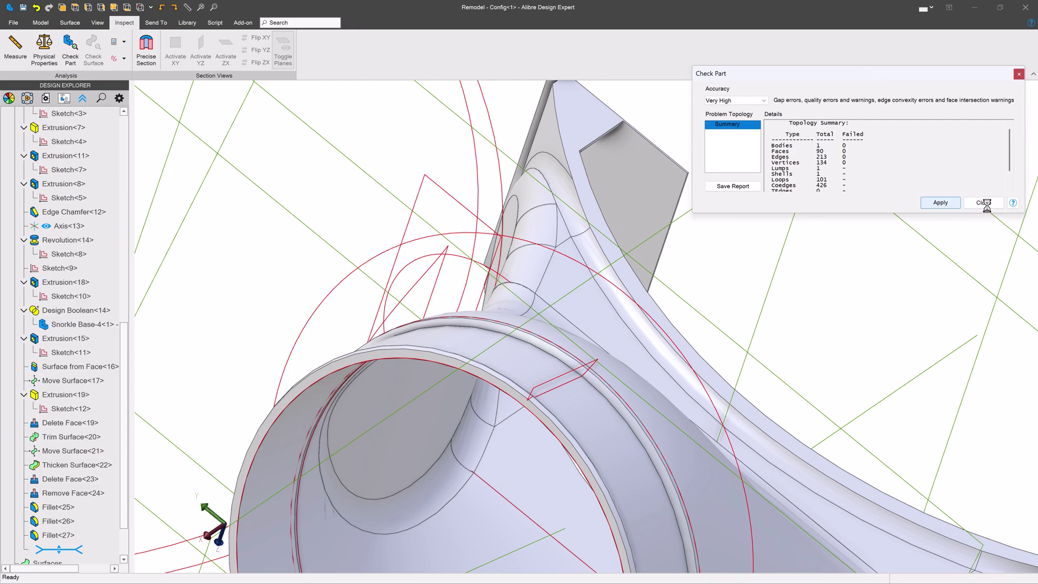
scroll(493, 261, "down", 5)
middle_click_drag(493, 261, 516, 433)
scroll(403, 232, "up", 3)
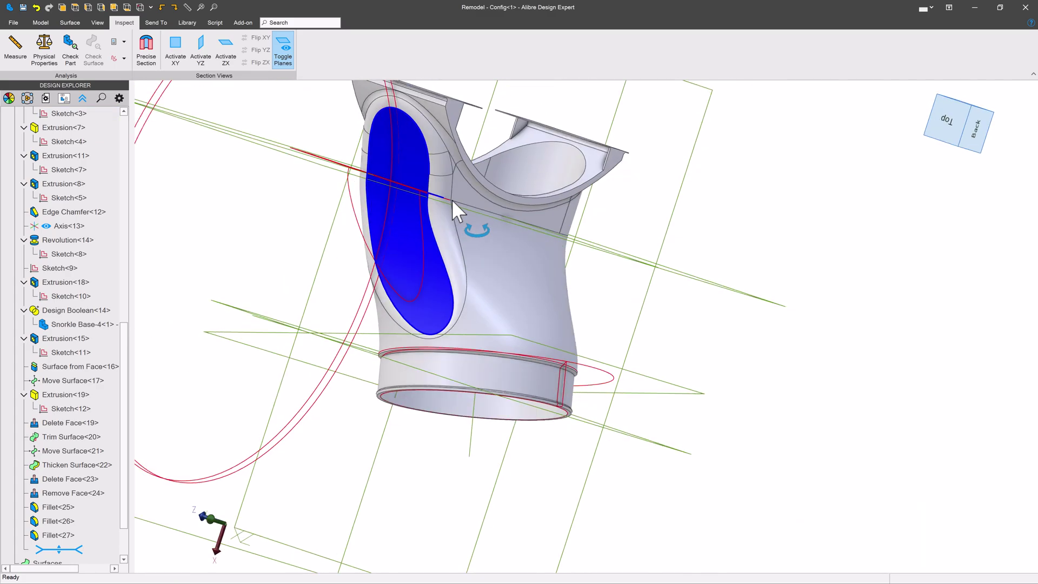